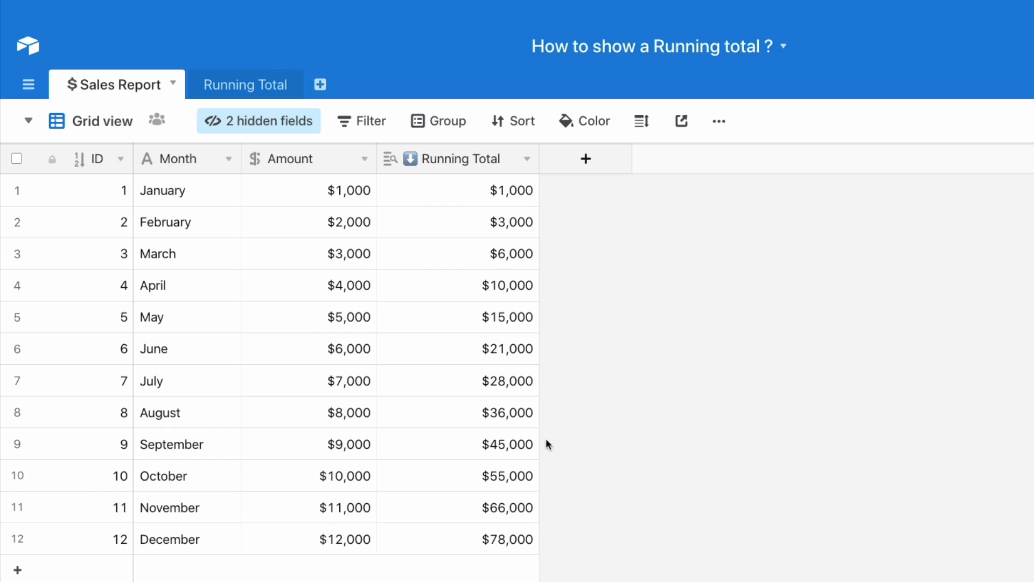
Set February's Amount in the Sales Report table to $200,000
click(347, 222)
text(00)
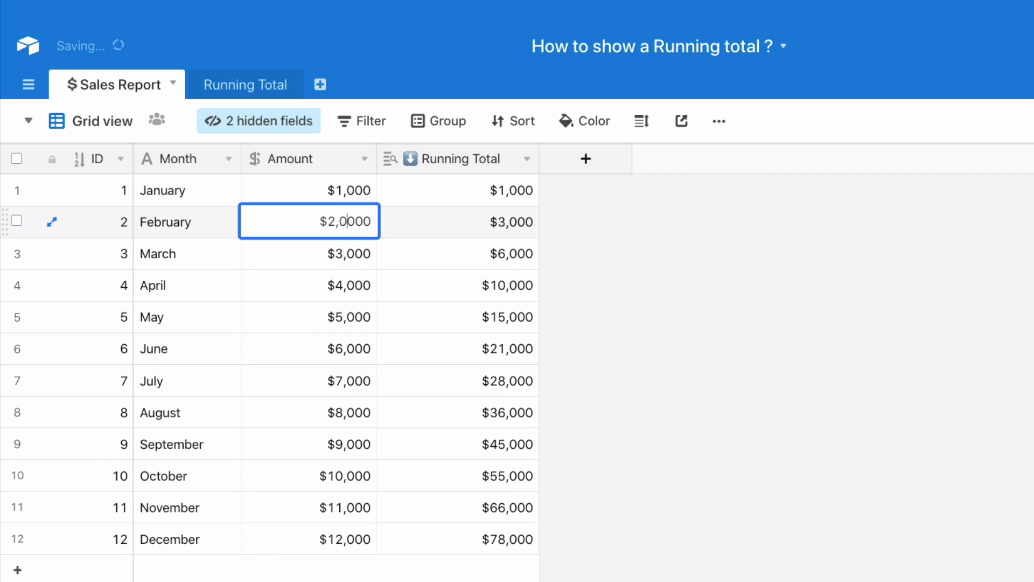
key(Return)
click(678, 361)
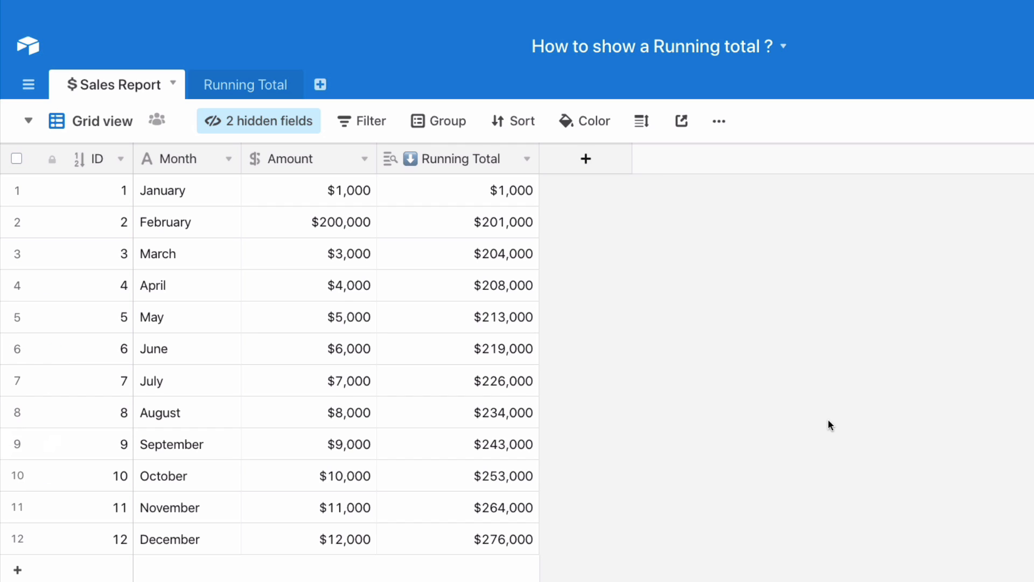
Search the bases for "runn" and open the Running Total Demo base
key(ctrl+k)
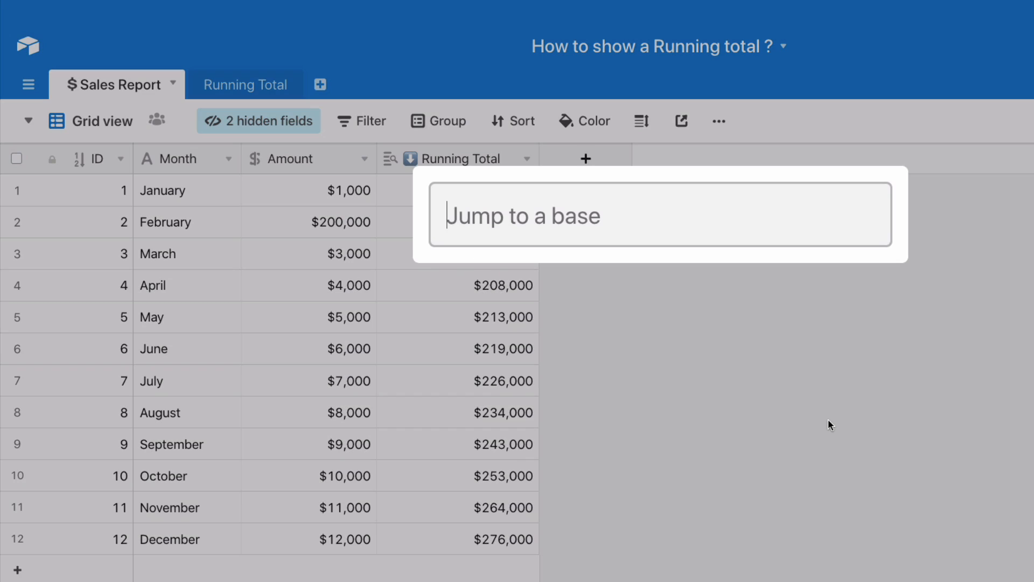
text(runn)
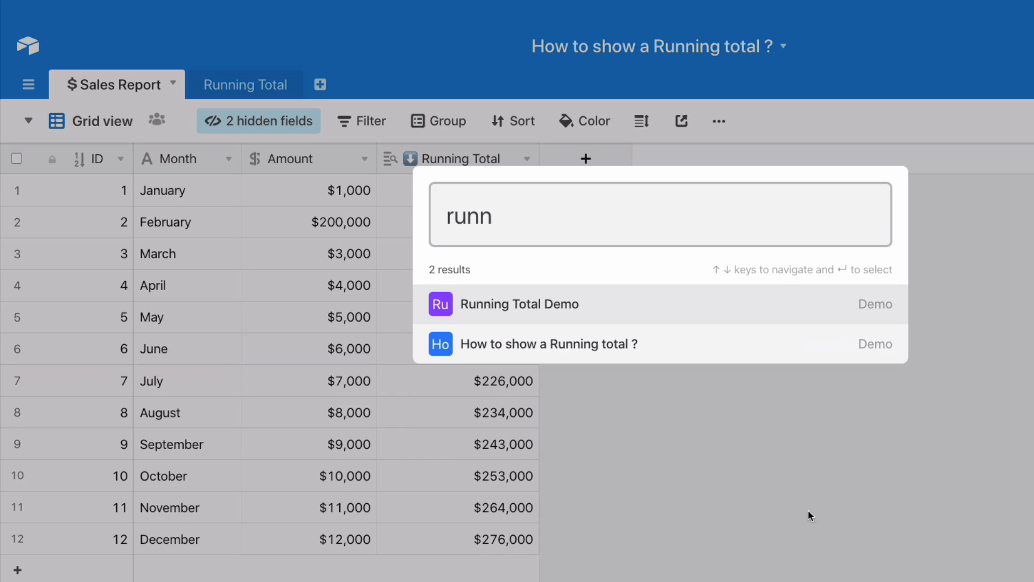
click(513, 316)
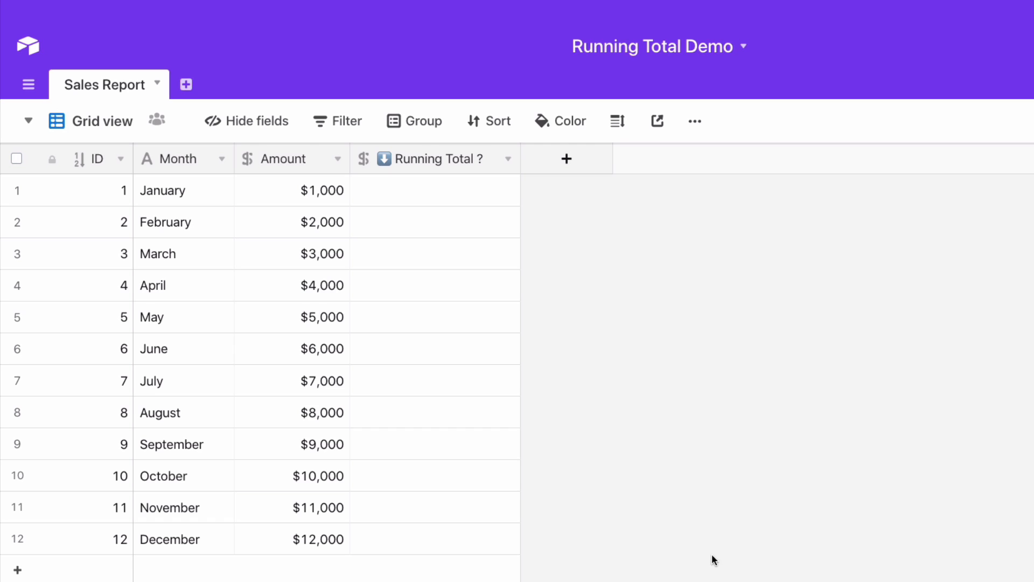
Create an empty table named Running Total
click(187, 87)
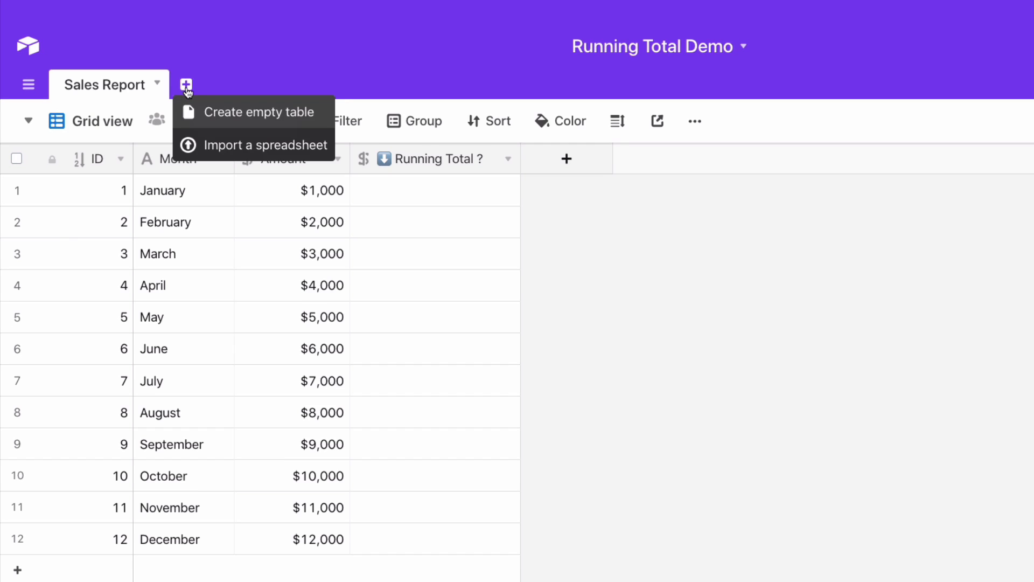
click(216, 108)
text(Running Total)
key(Return)
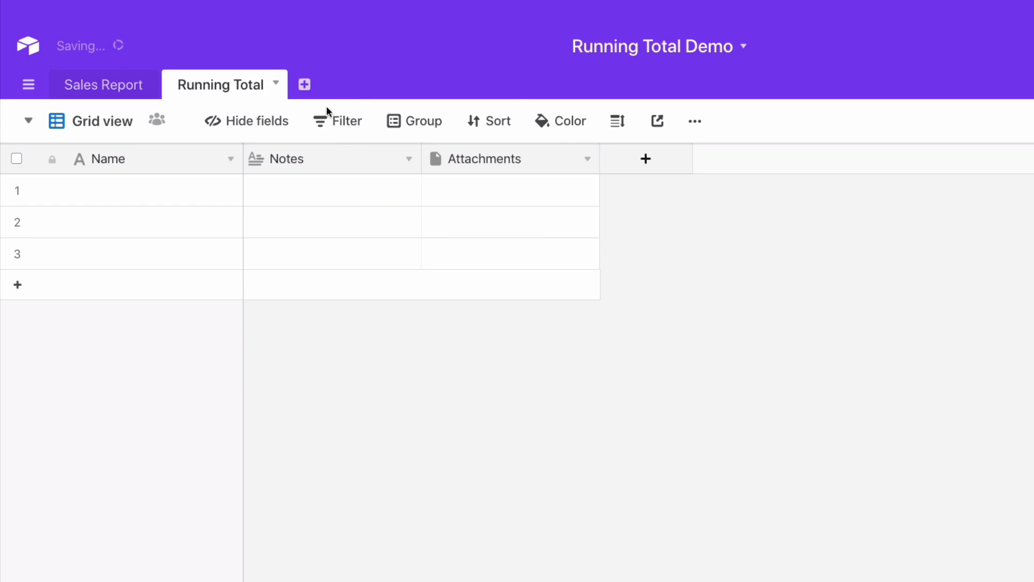
Delete the Notes and Attachments fields from the Running Total table and narrow the Name column
click(409, 158)
click(365, 559)
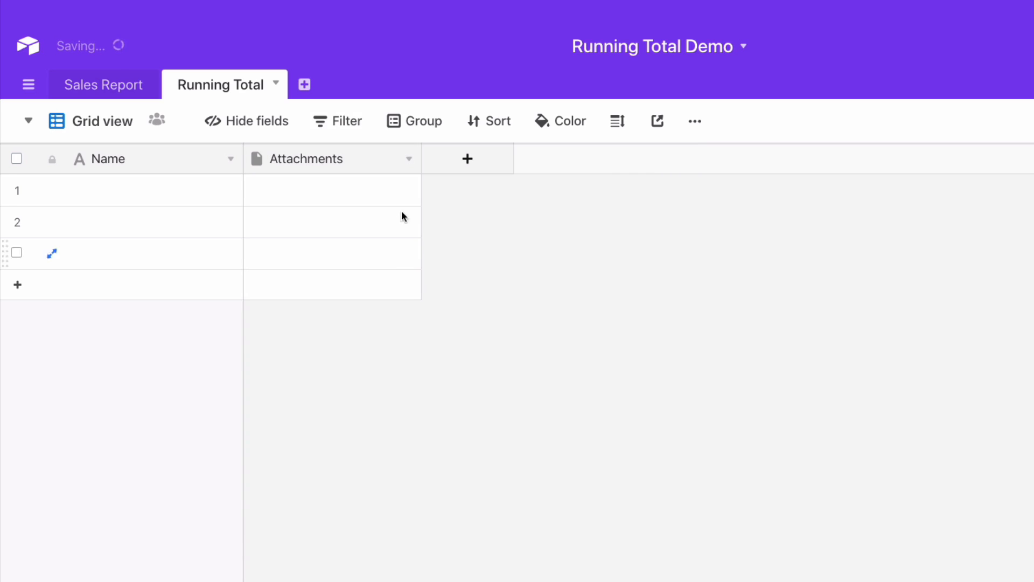
click(409, 158)
click(345, 563)
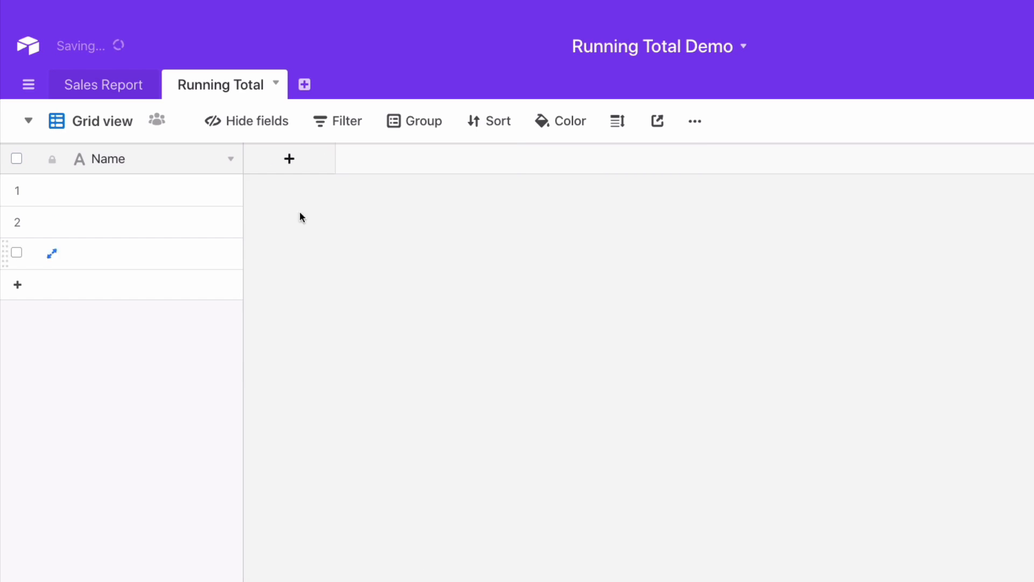
drag(244, 158, 180, 158)
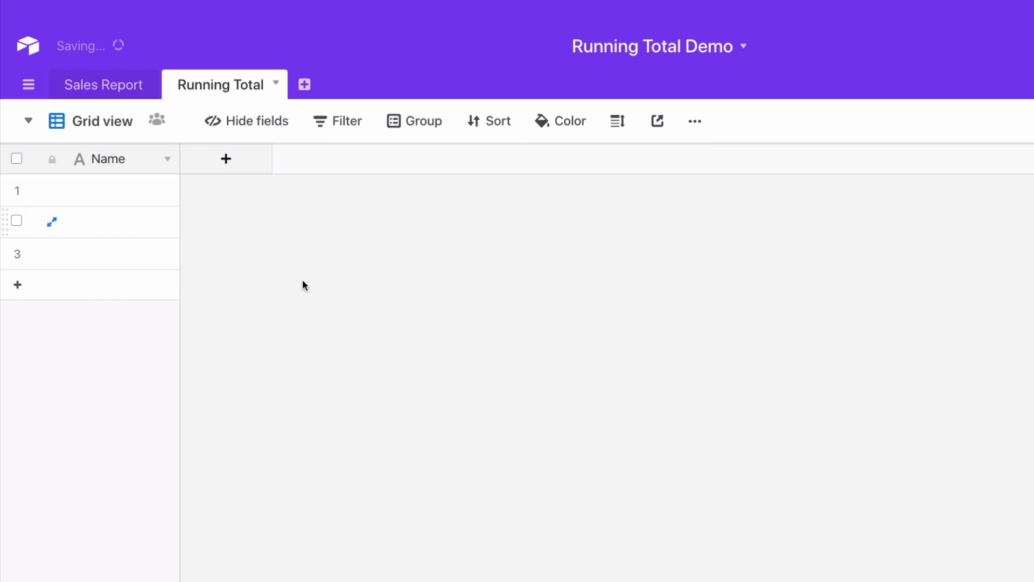
Copy the twelve month names from Sales Report into the Name field of Running Total, expanding the table to fit
click(104, 85)
drag(205, 193, 187, 538)
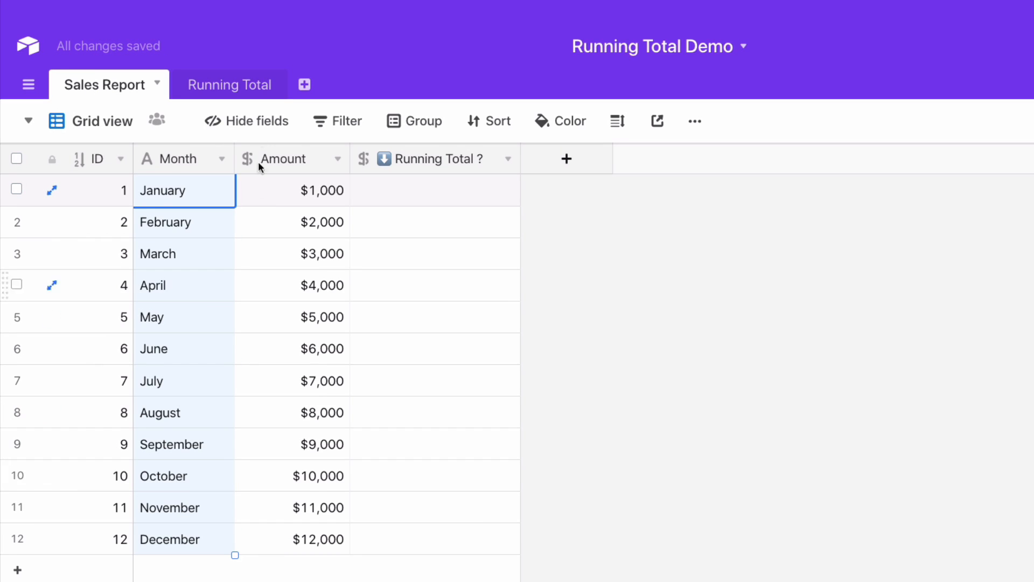
click(239, 87)
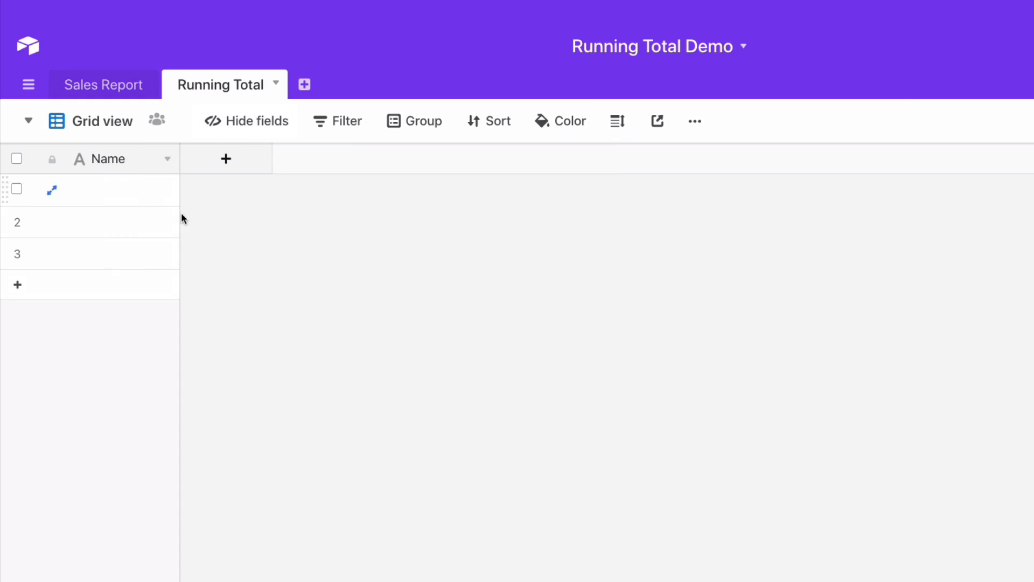
click(115, 190)
key(ctrl+v)
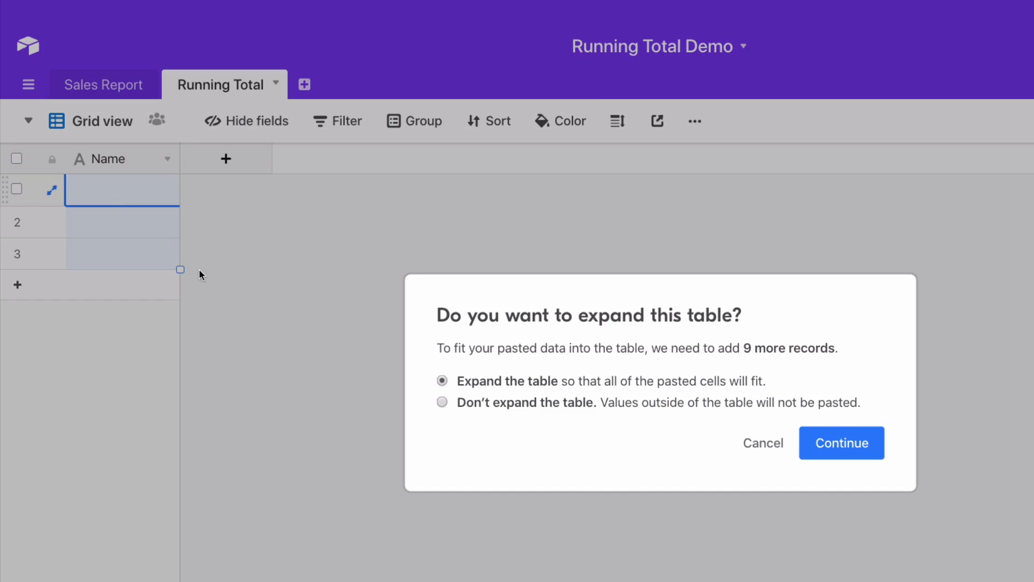
click(826, 439)
click(380, 399)
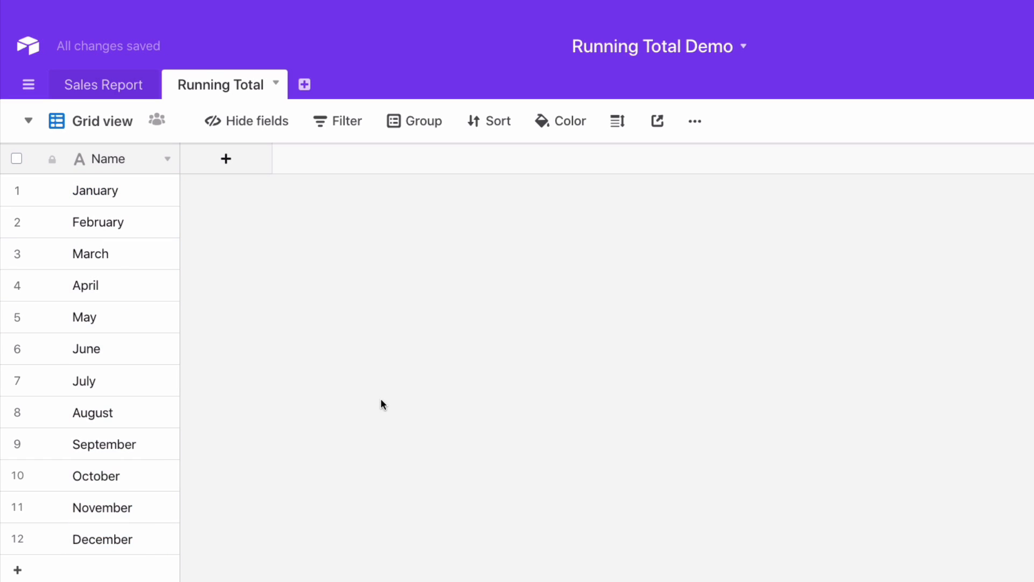
Add a field named 1-to-1 to Running Total that links to Sales Report, with linking to multiple records turned off
click(226, 160)
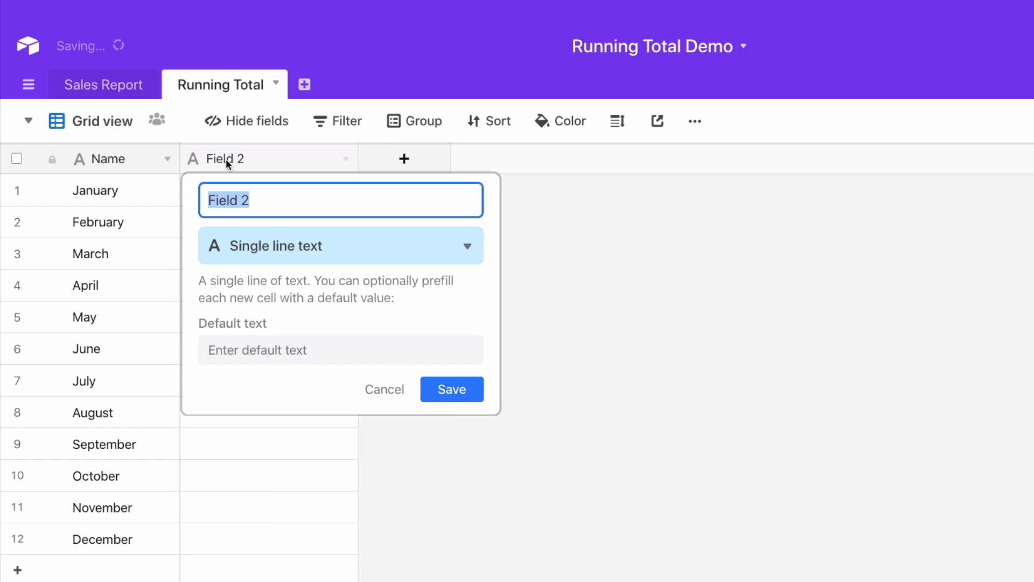
text(1-to-1)
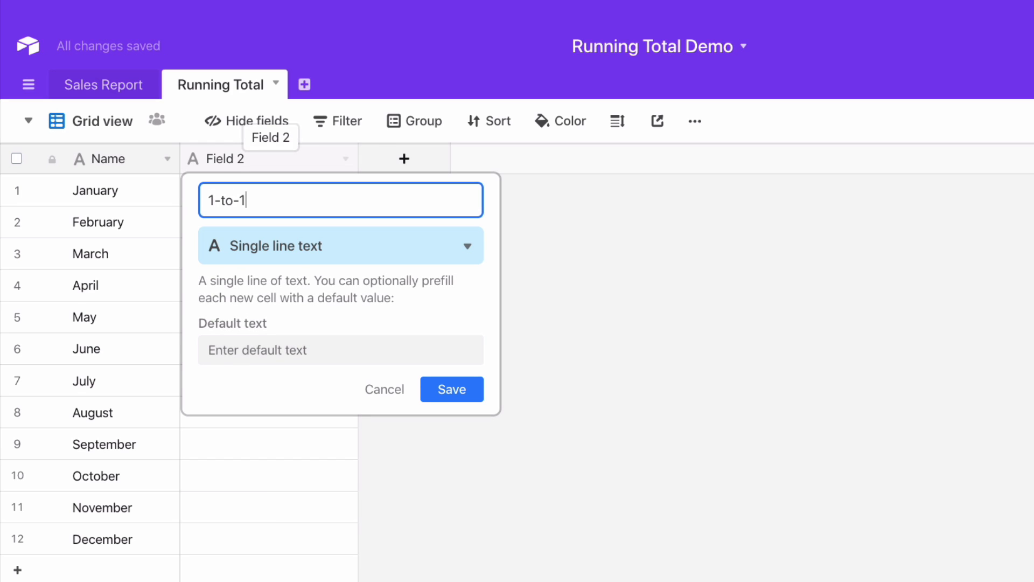
click(307, 245)
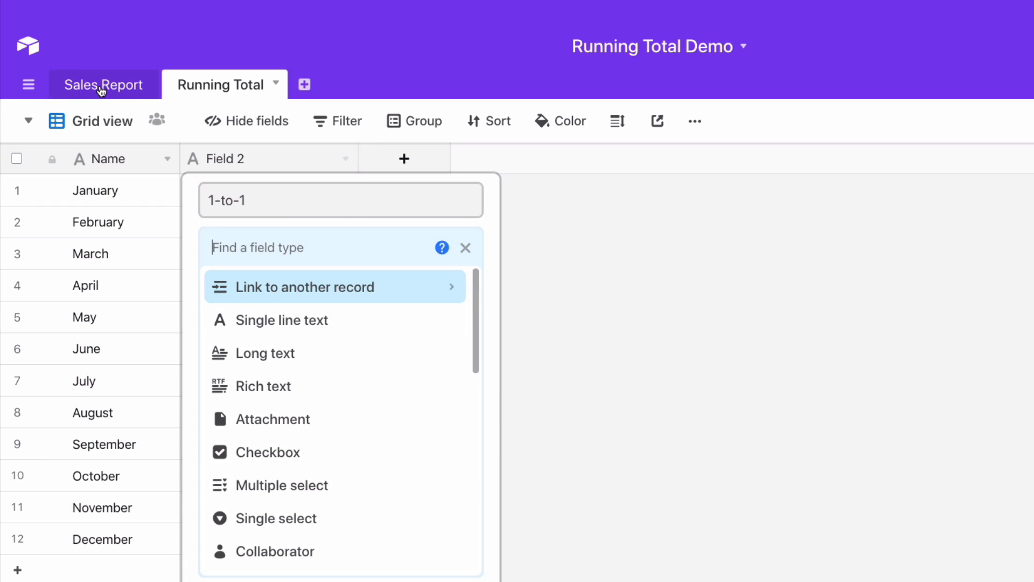
click(278, 291)
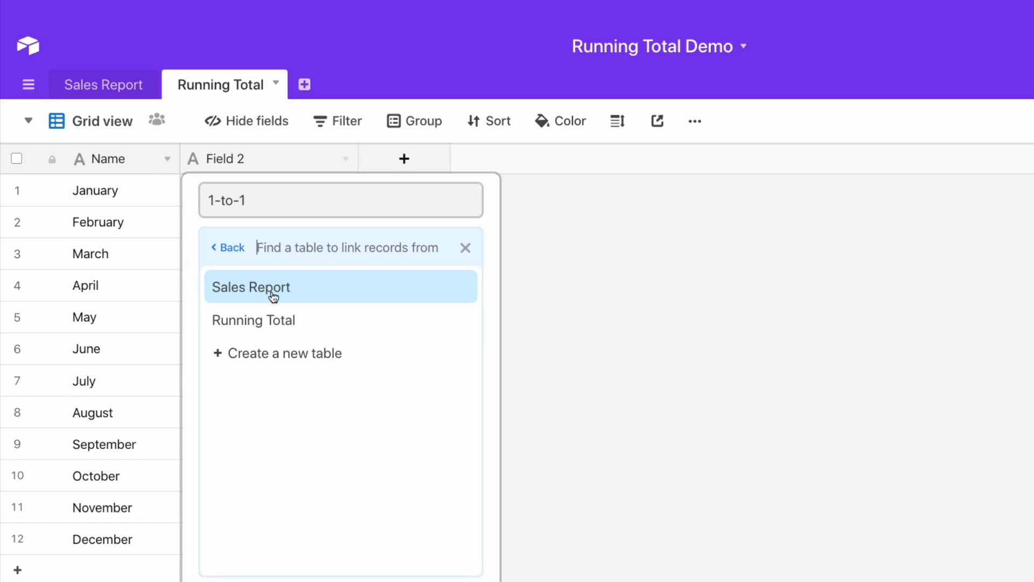
click(273, 291)
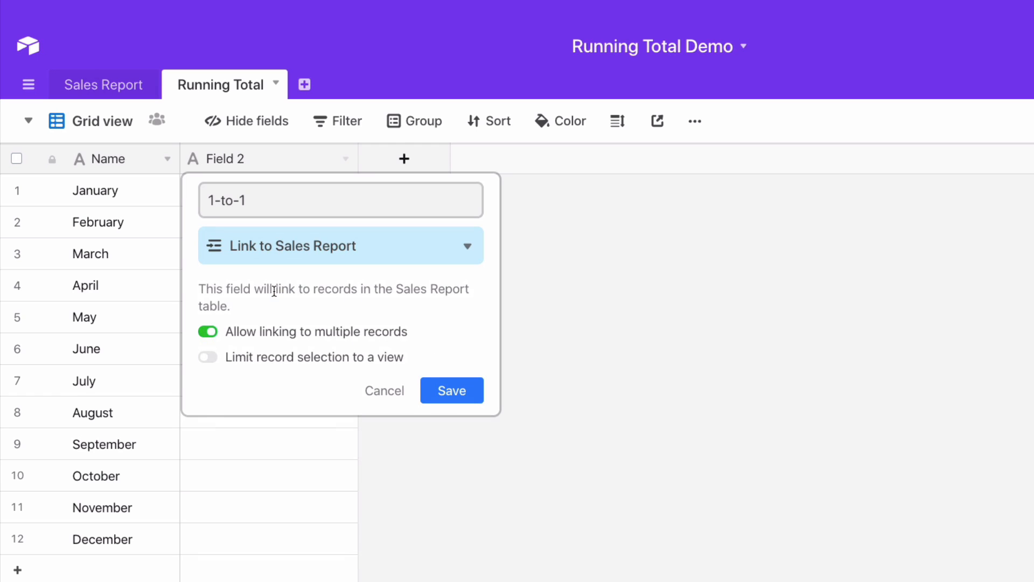
click(209, 334)
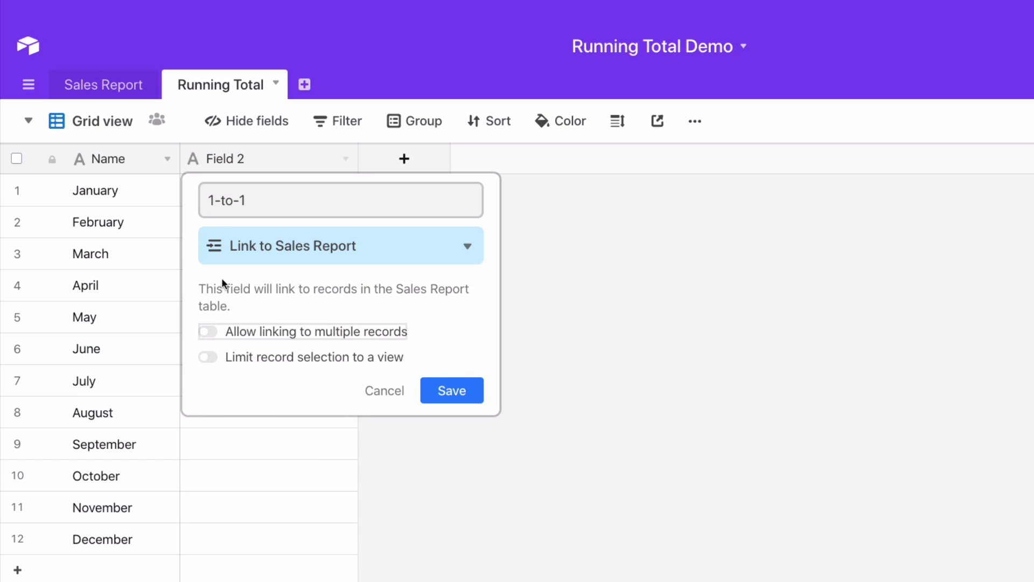
click(453, 387)
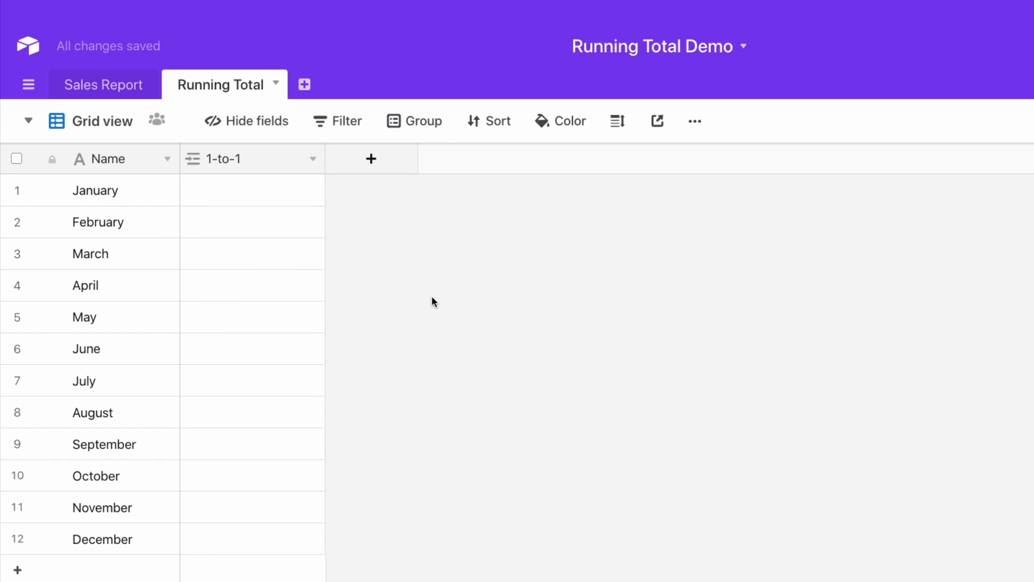
Copy IDs 1 to 12 from Sales Report into the 1-to-1 field of Running Total and check the links in Sales Report
click(118, 85)
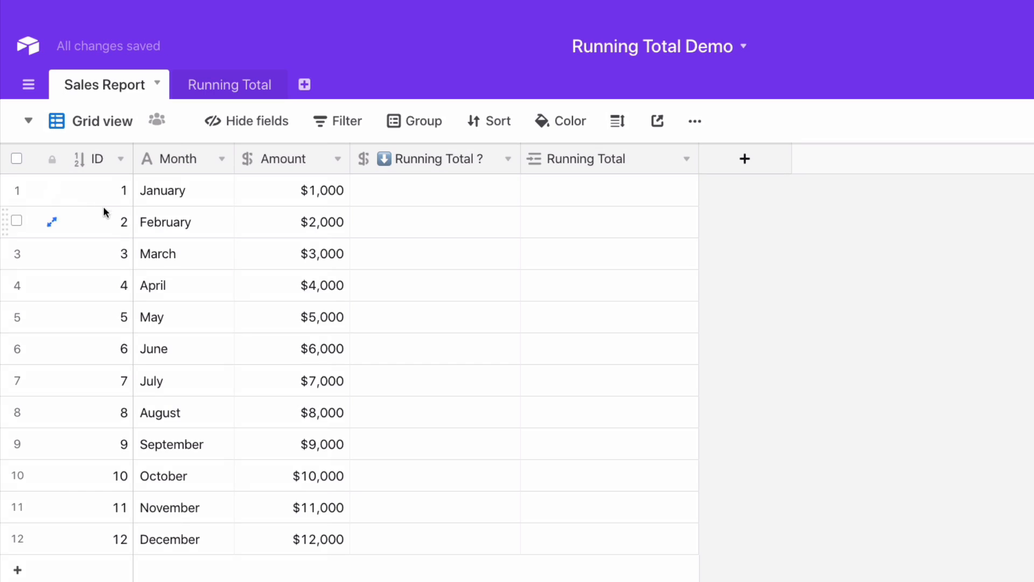
drag(97, 195, 99, 548)
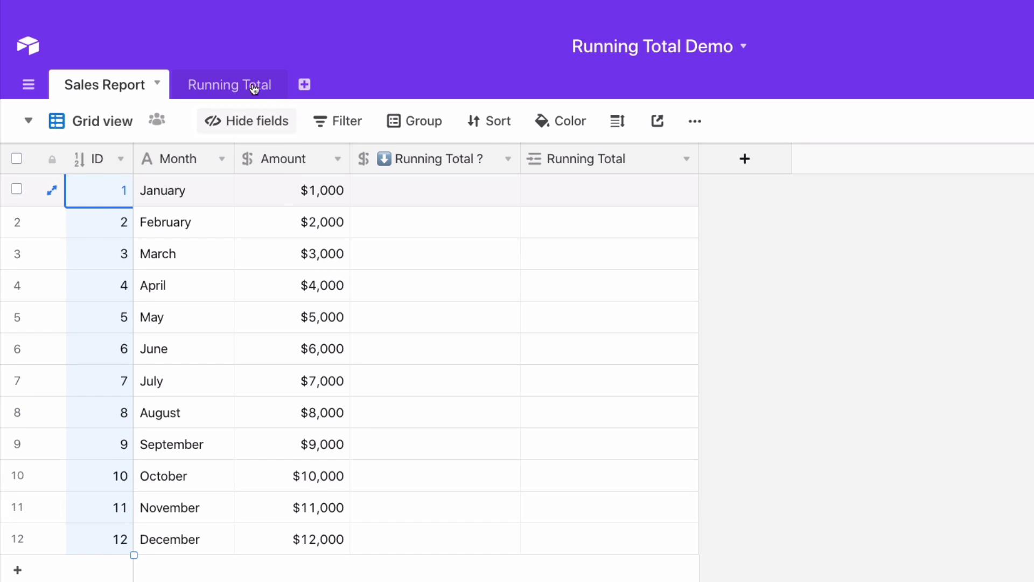
click(240, 86)
click(222, 191)
key(ctrl+v)
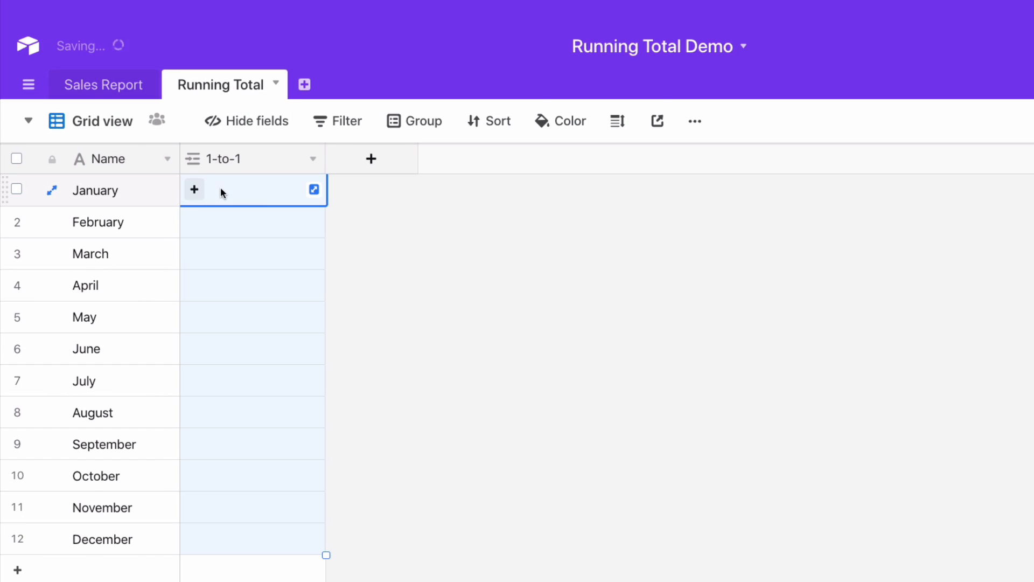
click(652, 274)
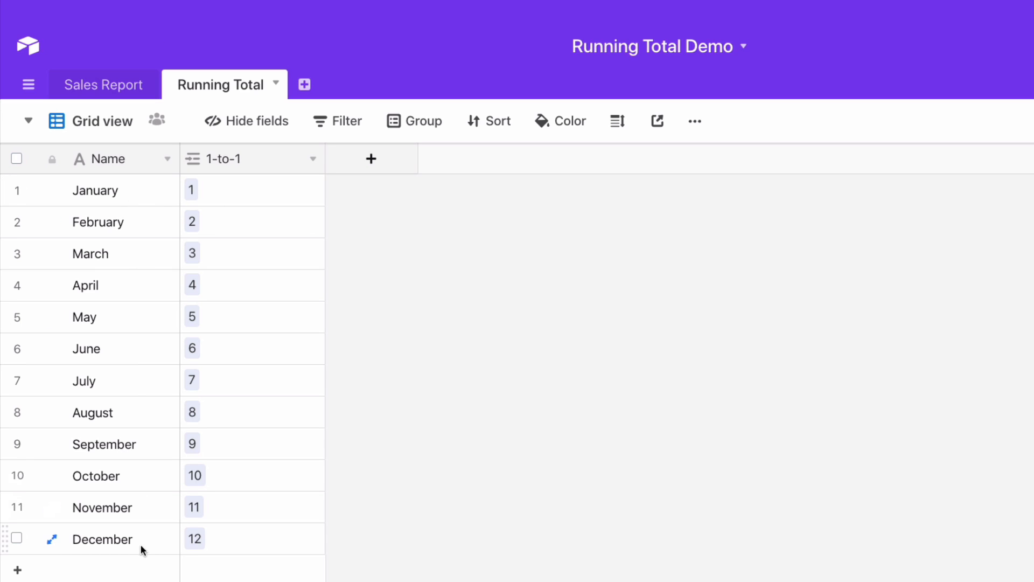
click(103, 91)
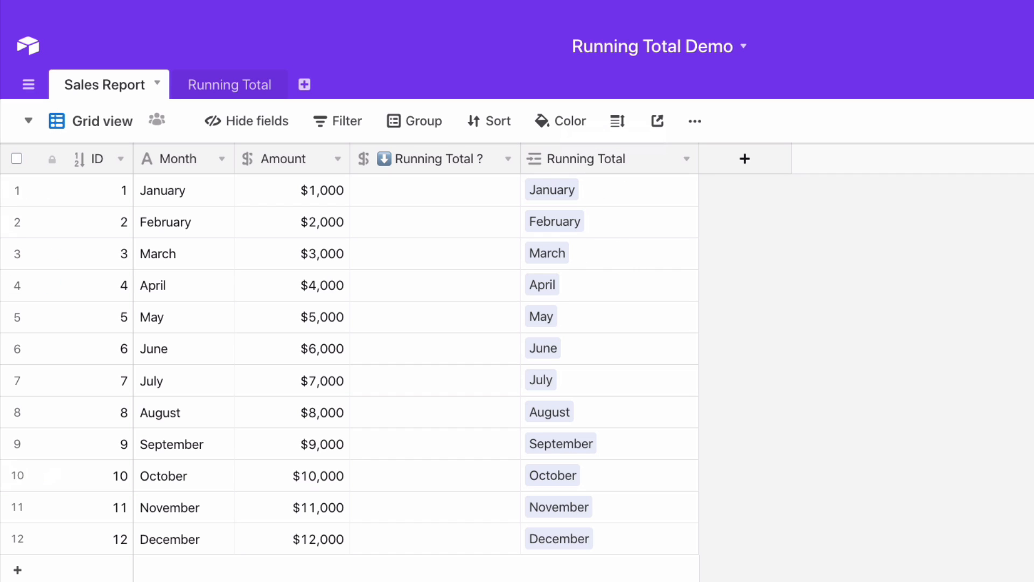
Add a field named 1-to-Many to Running Total that links to Sales Report and allows linking to multiple records
click(241, 84)
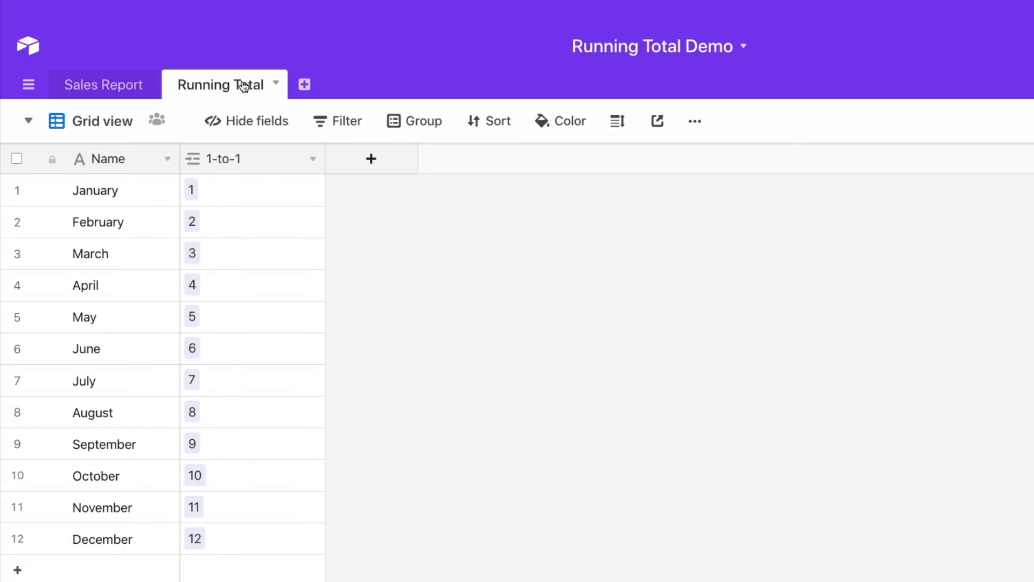
click(370, 159)
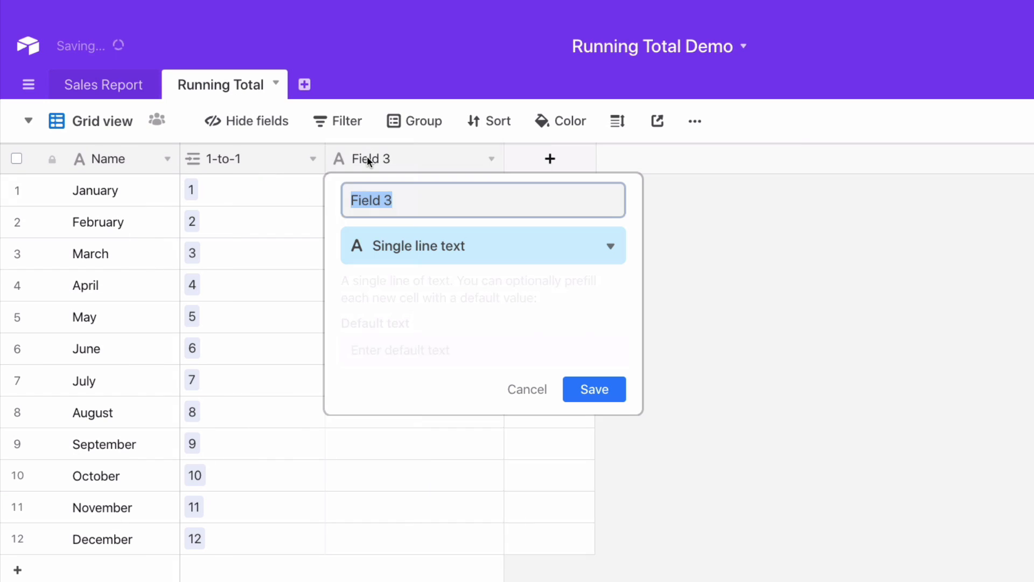
text(1)
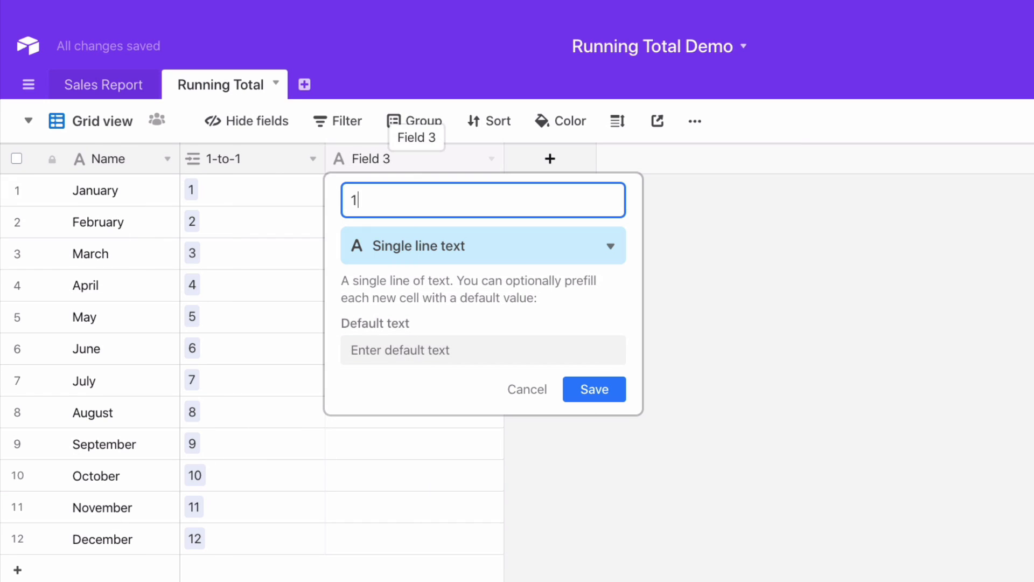
text(-to-Many)
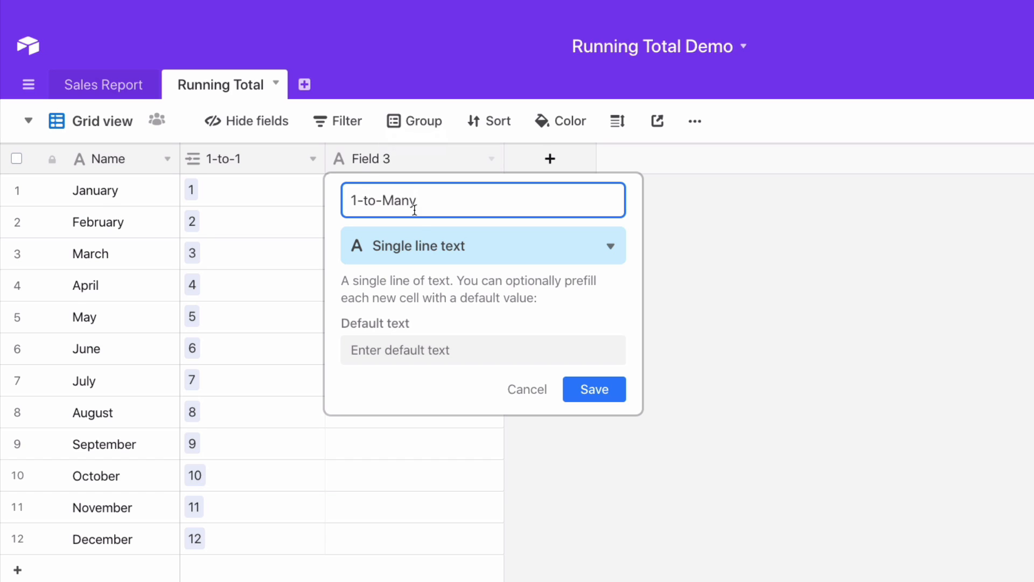
click(433, 258)
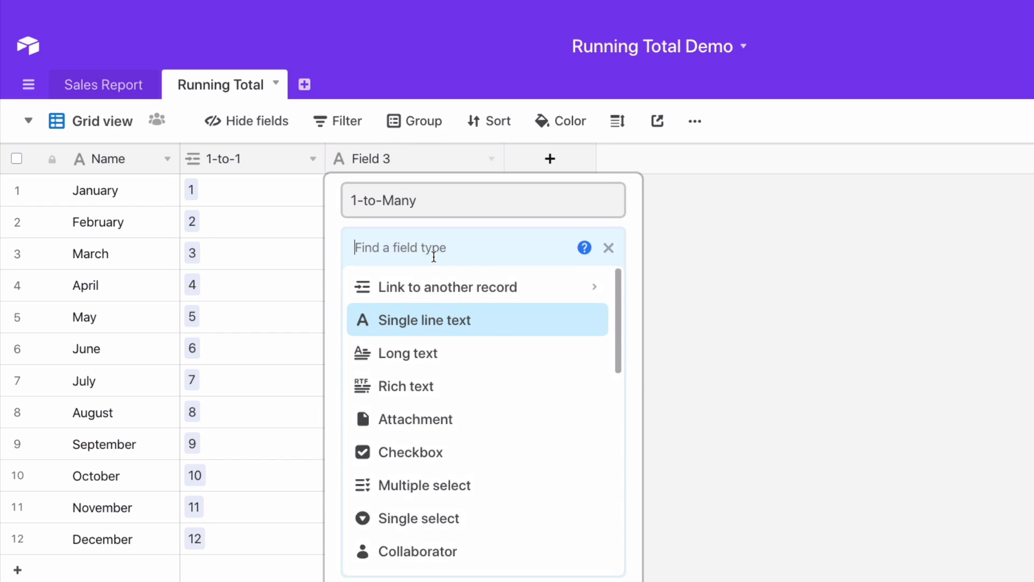
click(440, 287)
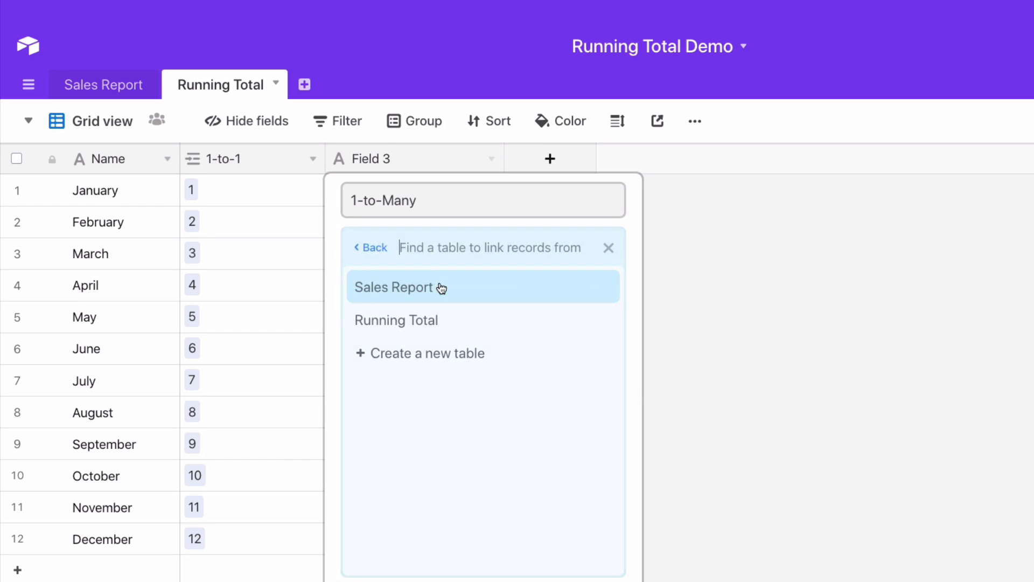
click(401, 293)
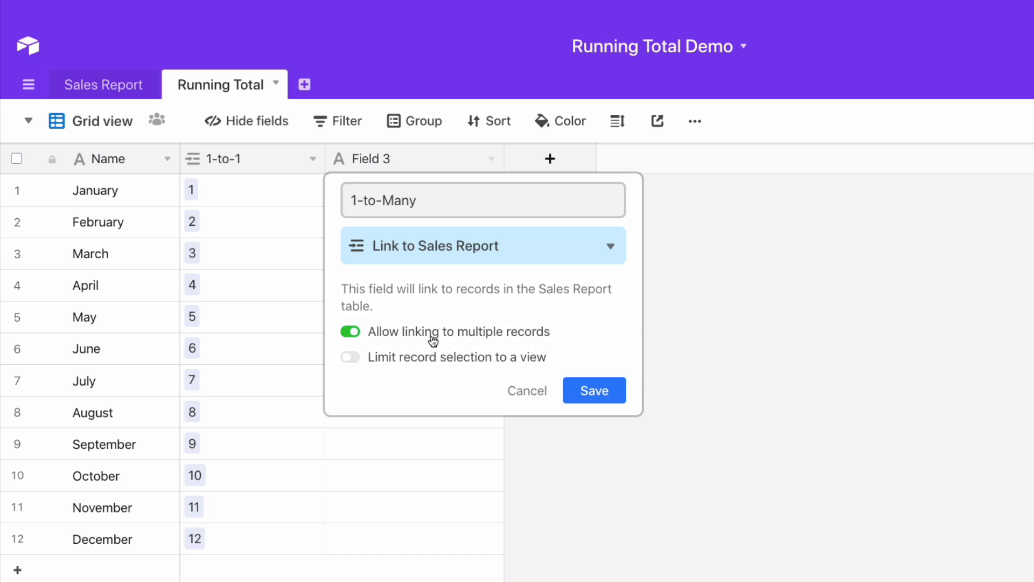
click(595, 393)
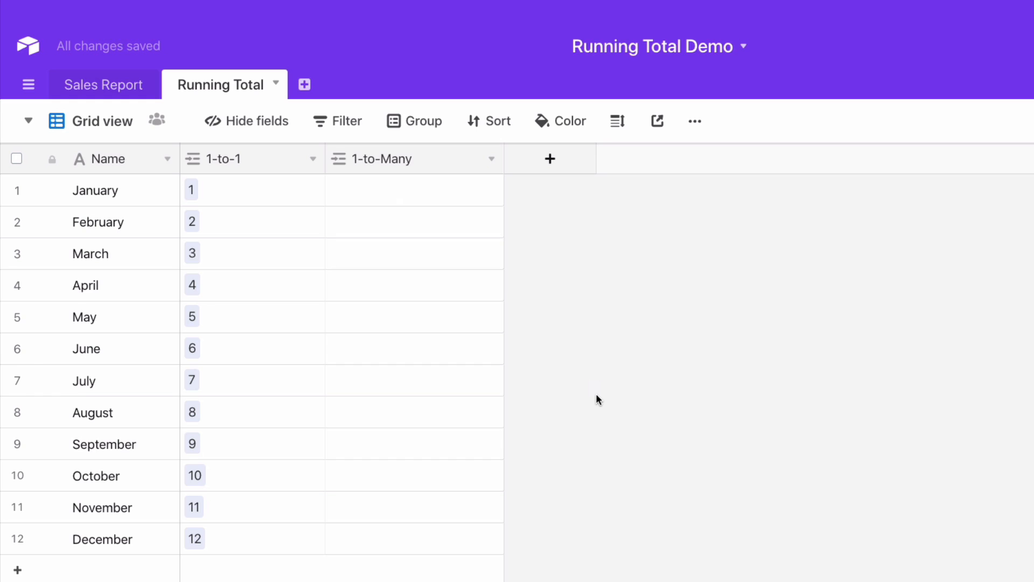
Copy the twelve links from the 1-to-1 field into the 1-to-Many field and check the linked fields in Sales Report
drag(264, 185, 272, 545)
key(ctrl+c)
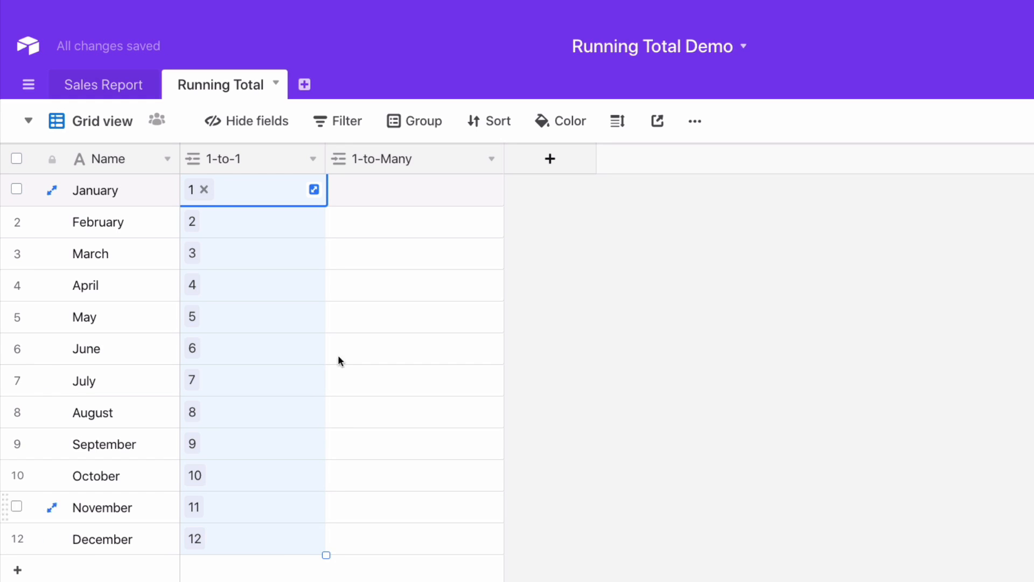
key(Escape)
click(397, 189)
key(ctrl+v)
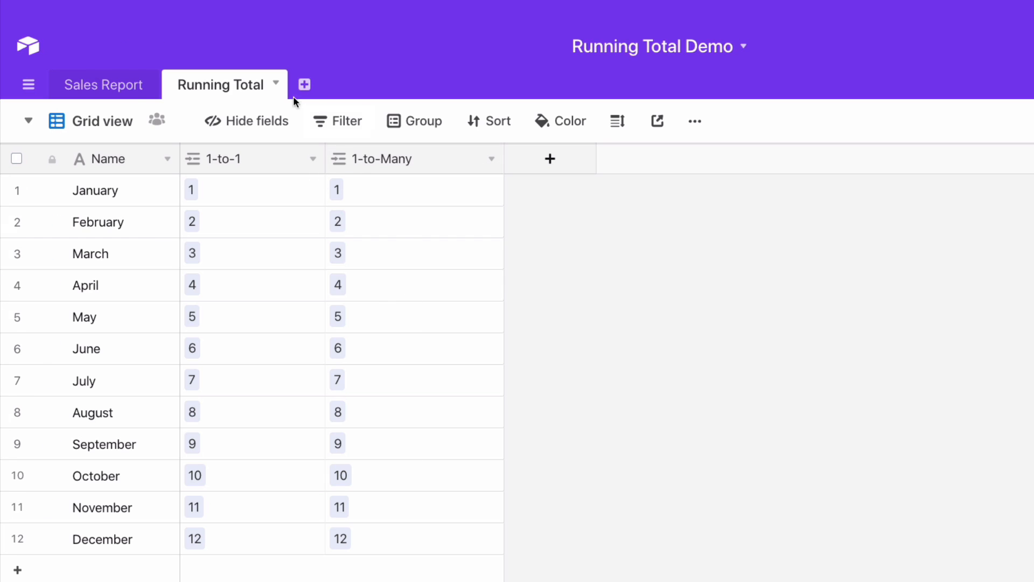
click(105, 86)
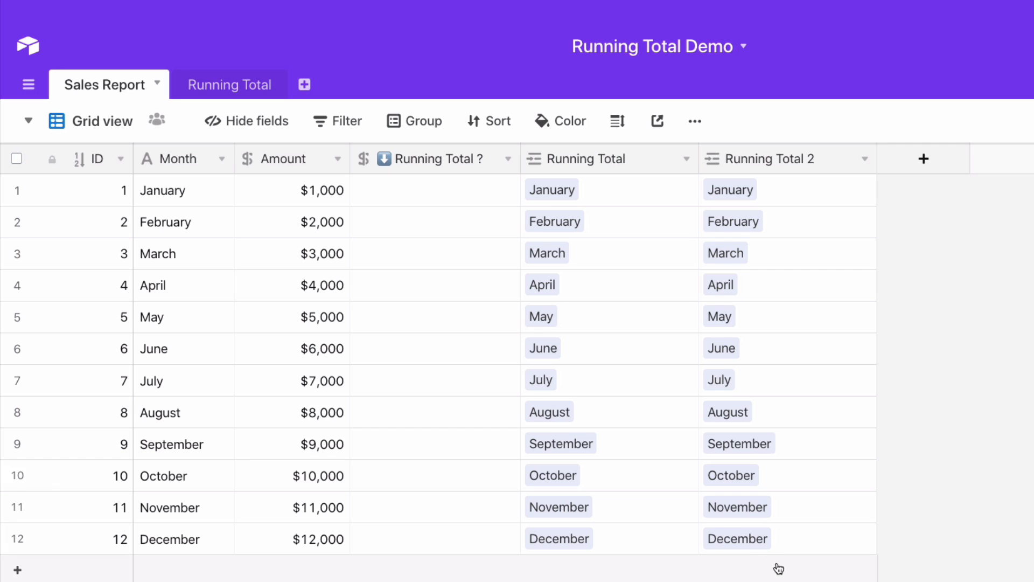
In Running Total, link Sales Report record 1 to February's 1-to-Many cell in addition to record 2
click(250, 87)
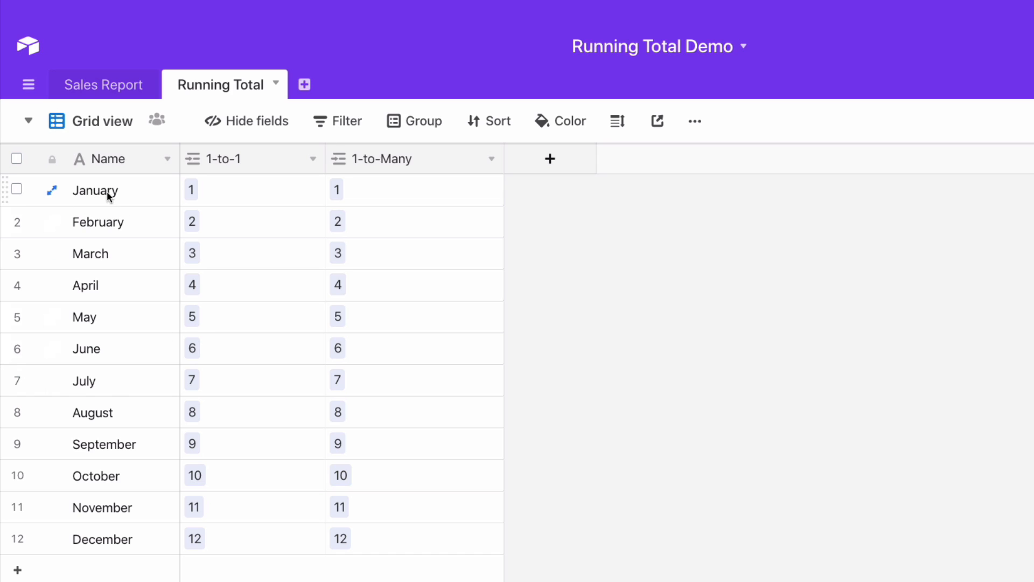
click(133, 191)
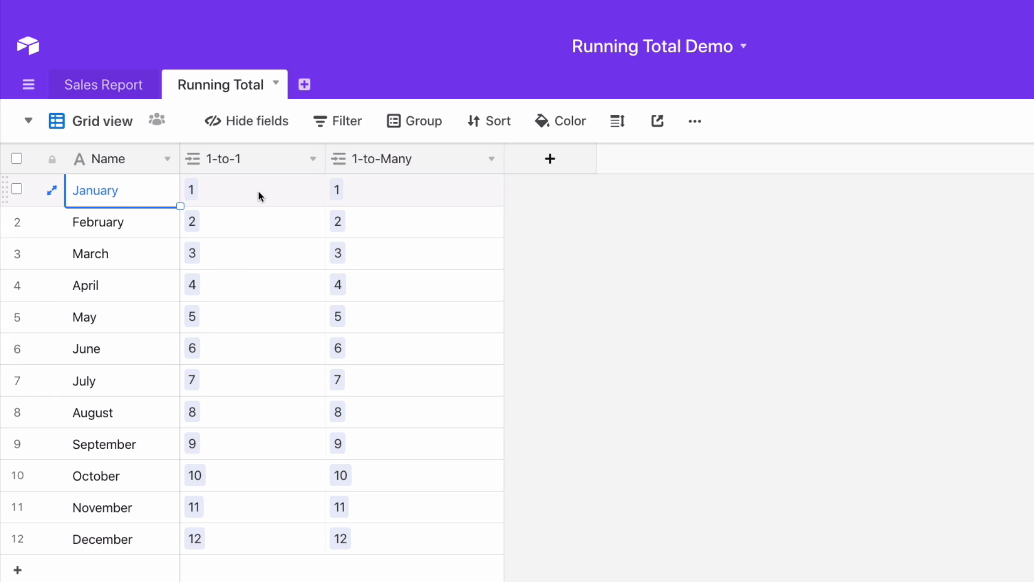
click(400, 202)
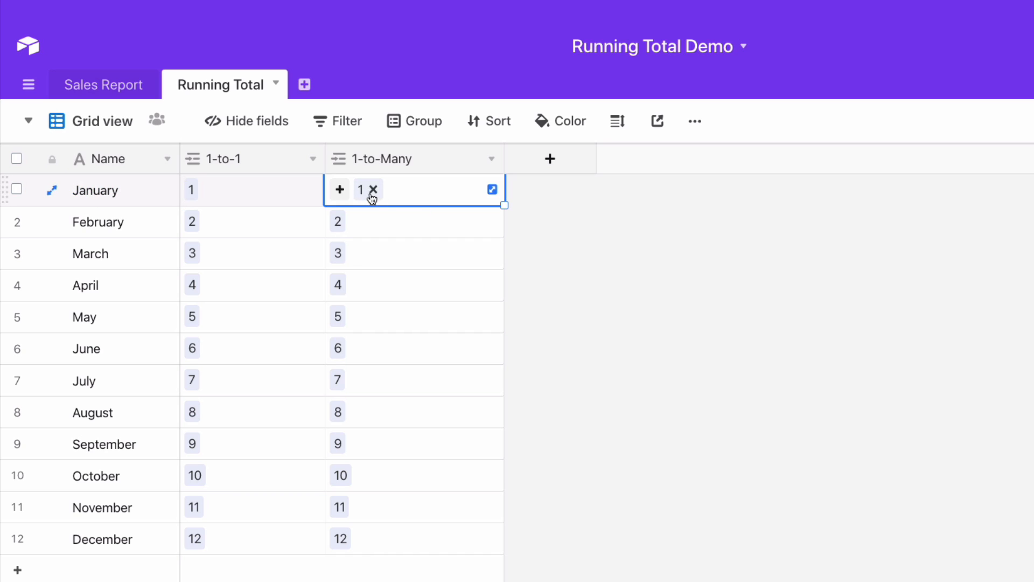
click(102, 231)
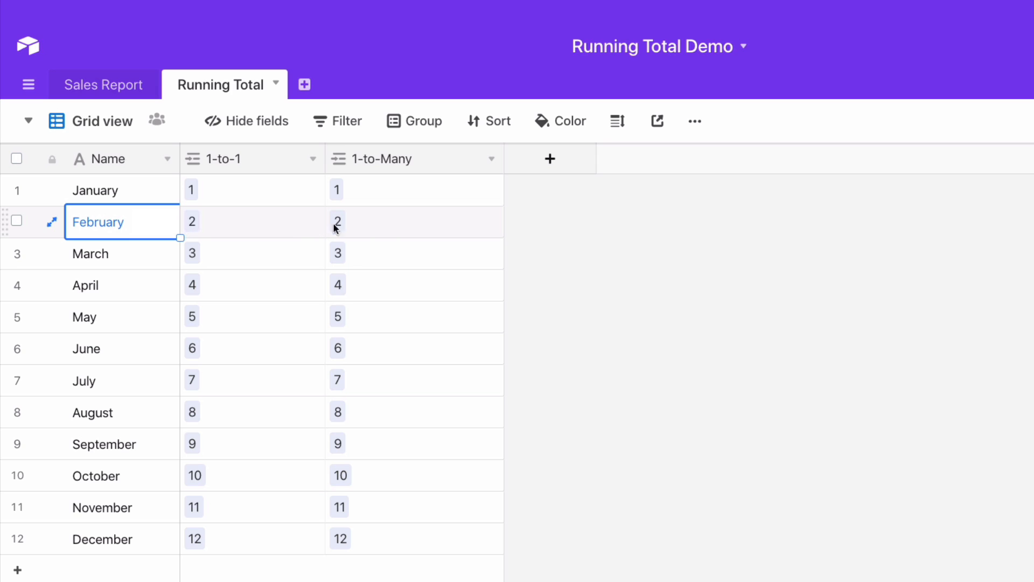
click(386, 224)
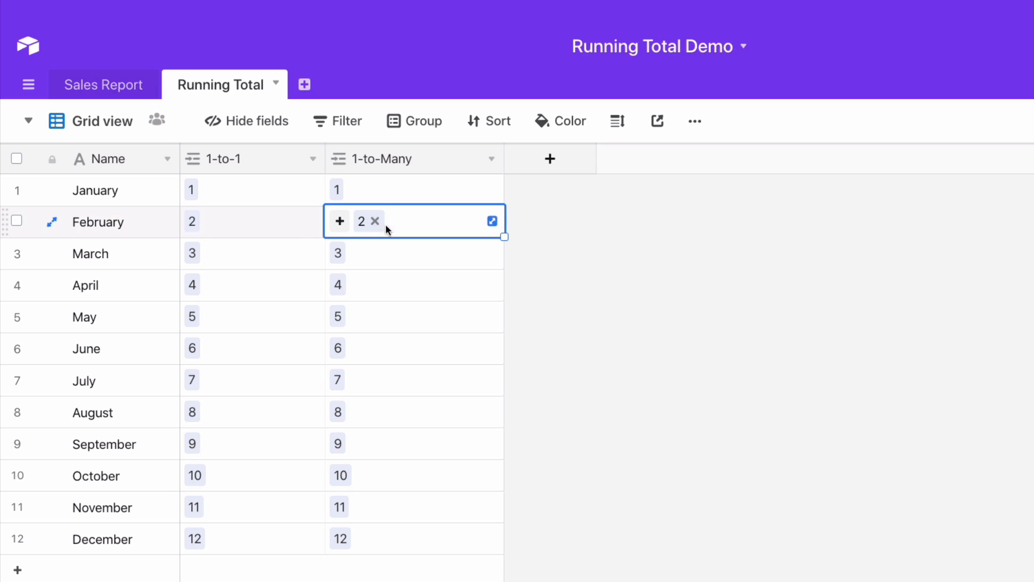
click(340, 221)
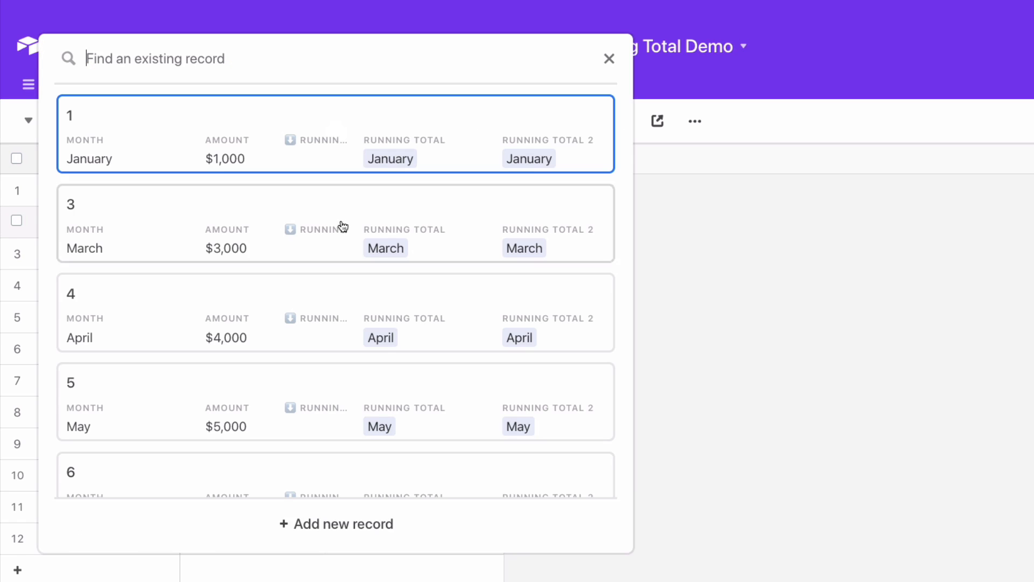
click(144, 141)
click(692, 321)
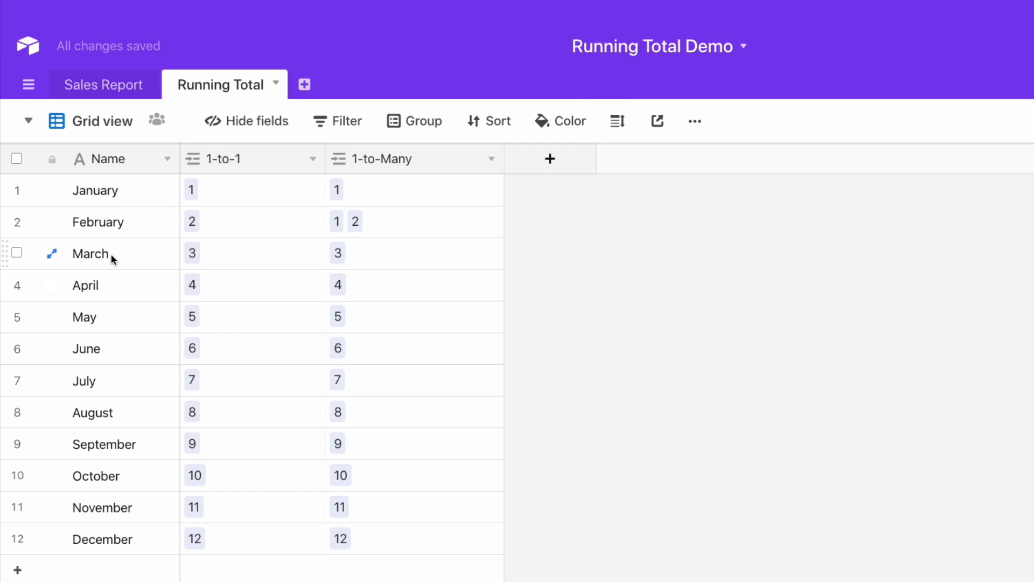
Link Sales Report records 2 and 1 to March's 1-to-Many cell in addition to record 3
click(337, 254)
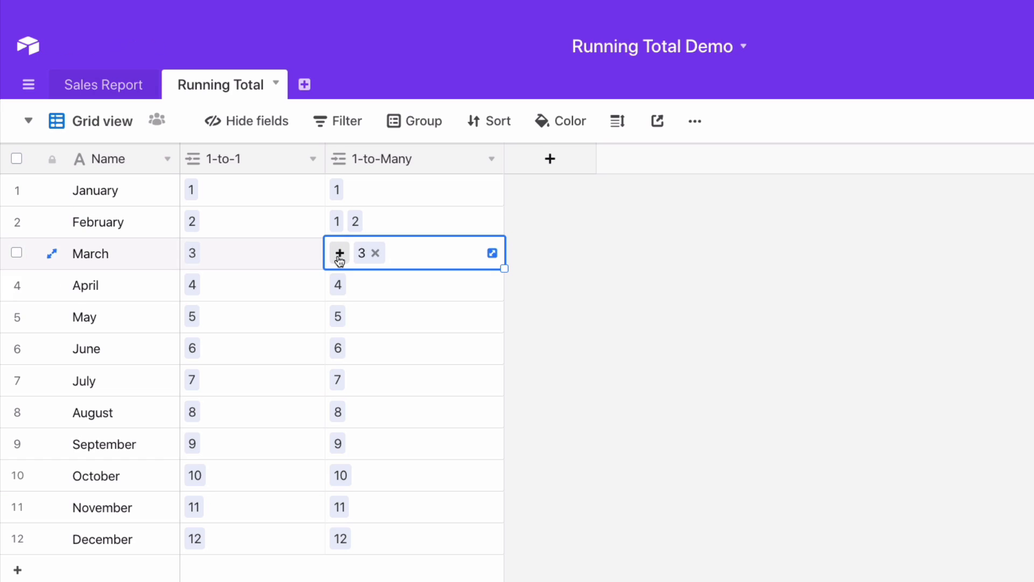
click(339, 259)
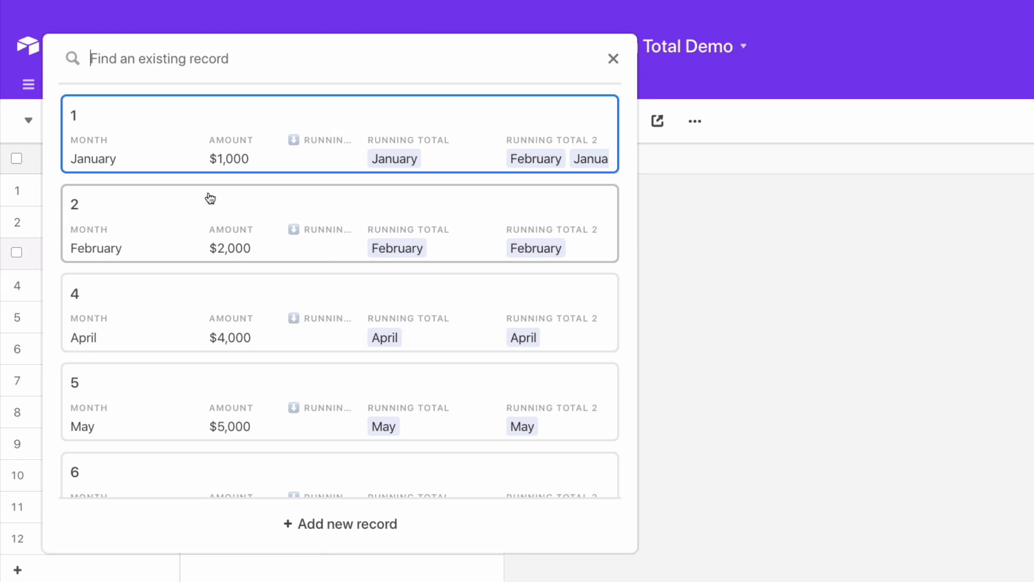
click(115, 222)
click(570, 268)
click(353, 253)
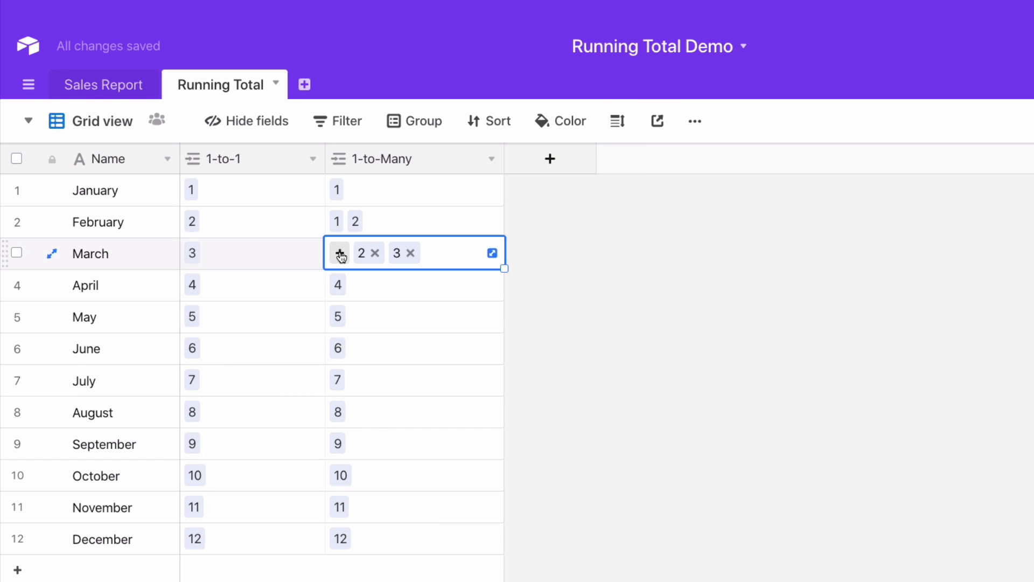
click(339, 254)
click(191, 137)
click(622, 266)
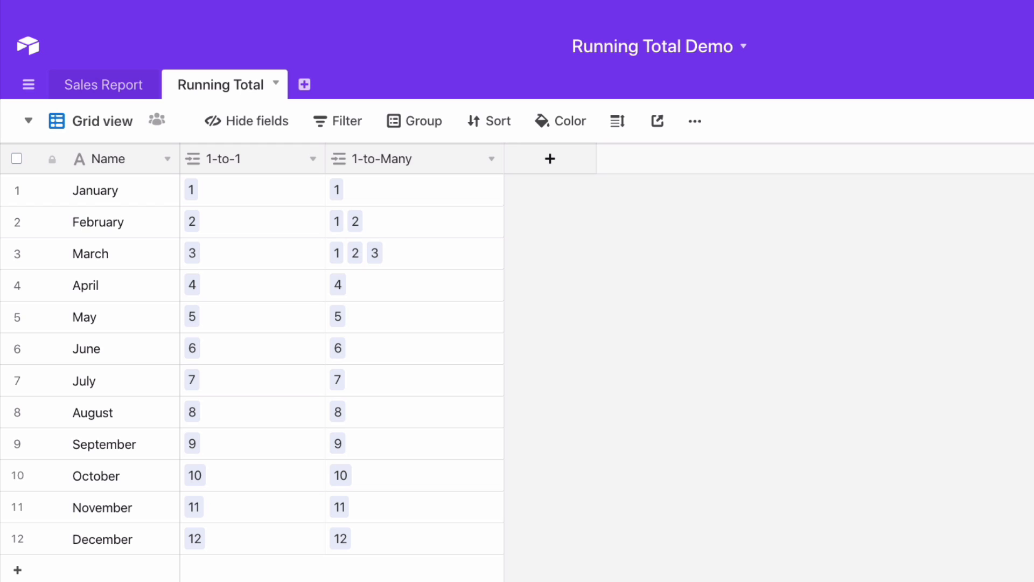
Widen the 1-to-Many field and paste in cumulative links, so each month lists its own ID and all earlier IDs down to 1
drag(504, 158, 630, 158)
click(470, 189)
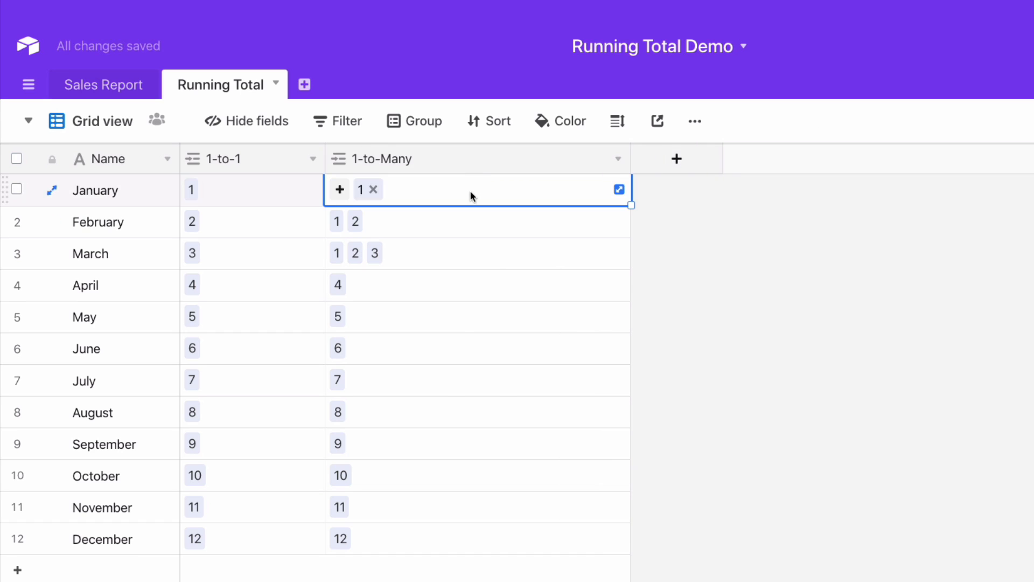
key(ctrl+v)
click(844, 429)
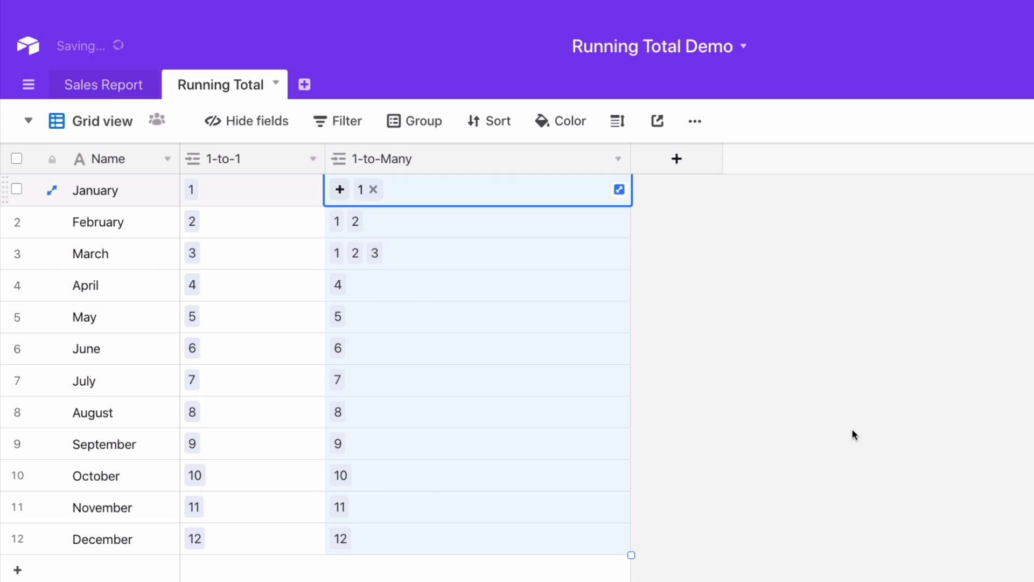
click(811, 430)
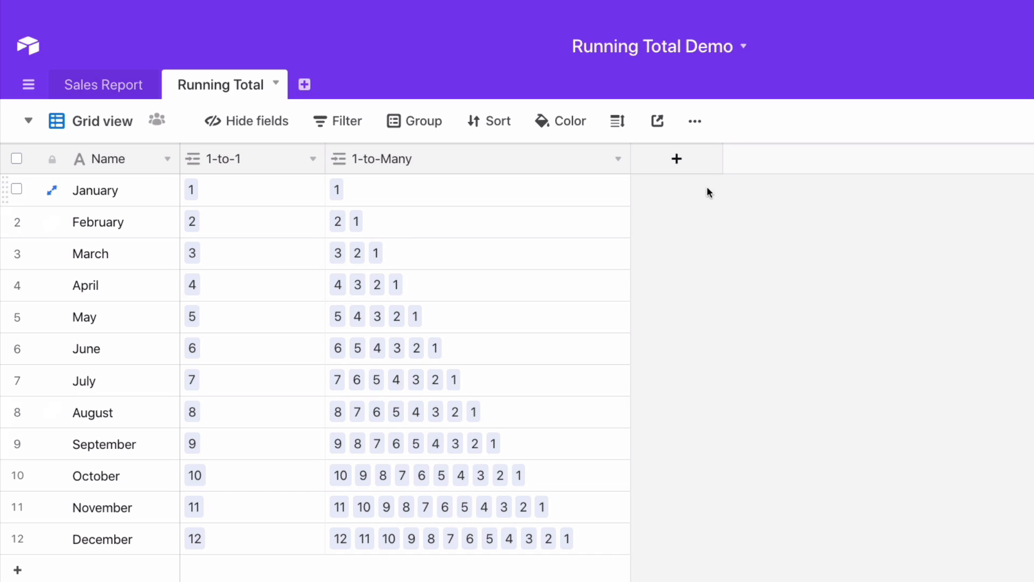
Add a field named Running Total to the Running Total table and make it a Rollup
click(677, 160)
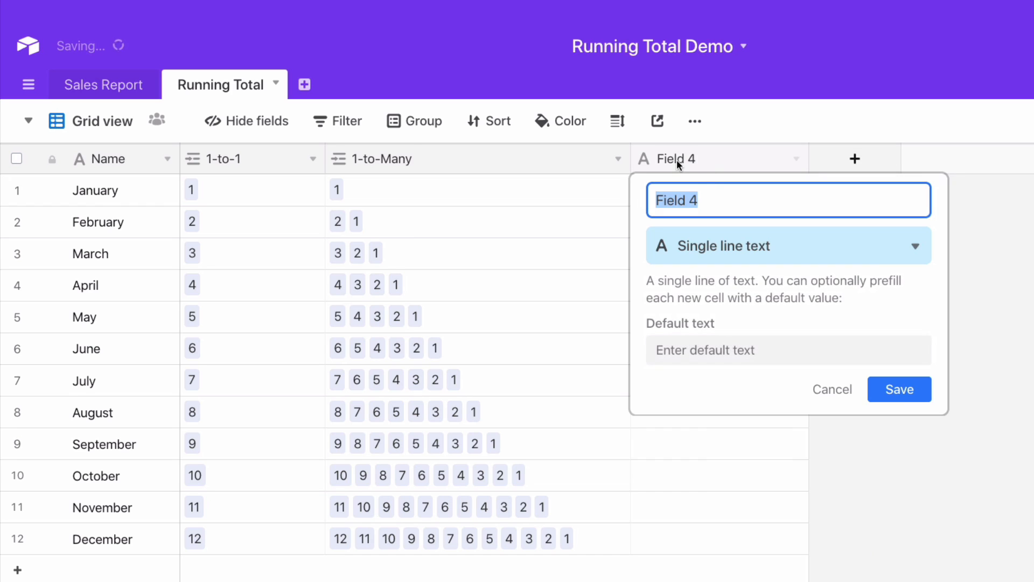
text(Runn)
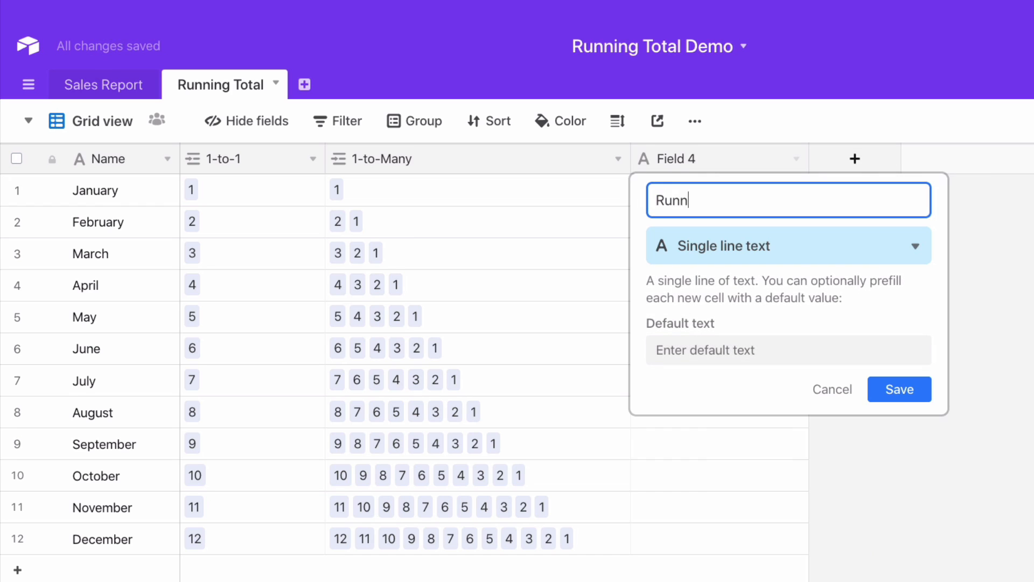
text(ing Total)
click(756, 258)
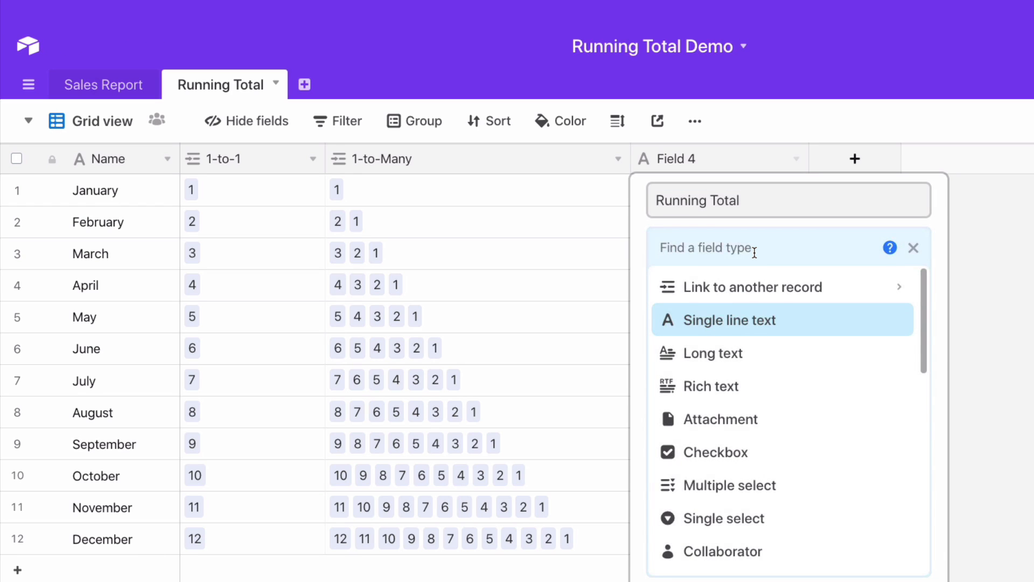
text(ro)
click(763, 285)
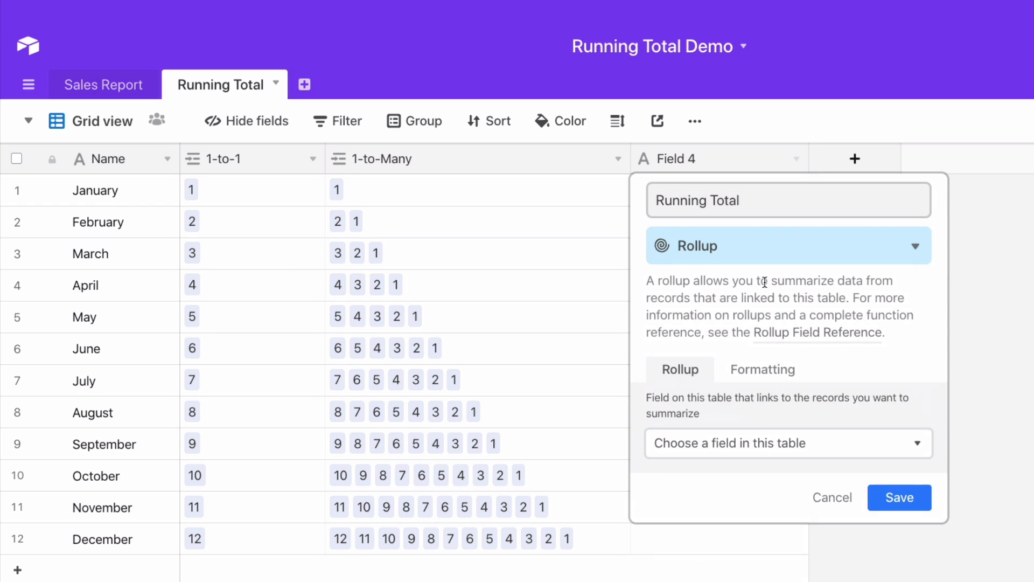
Set the rollup to summarize the Sales Report Amount field through 1-to-Many with SUM(values), and save the field
click(718, 454)
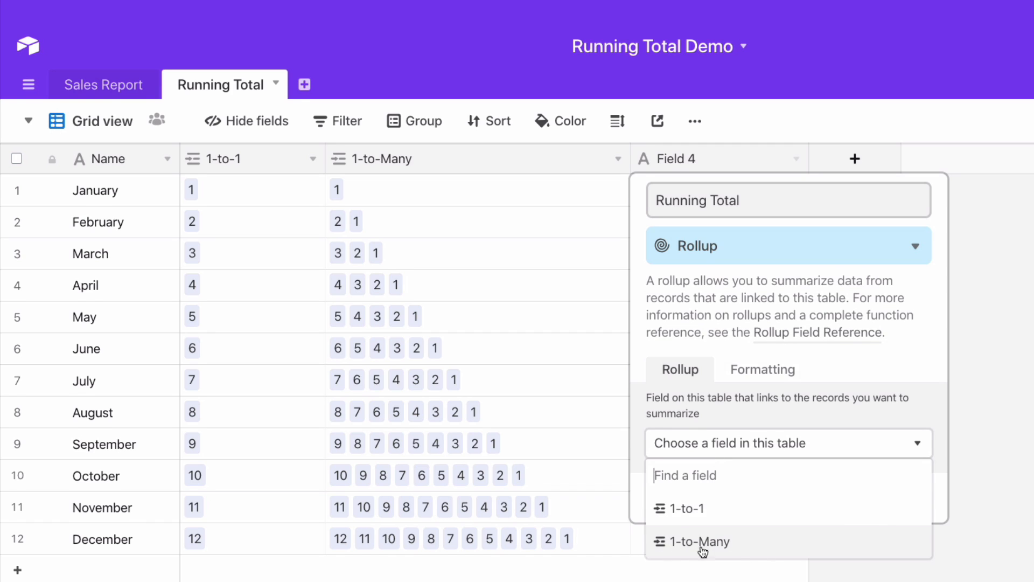
click(738, 532)
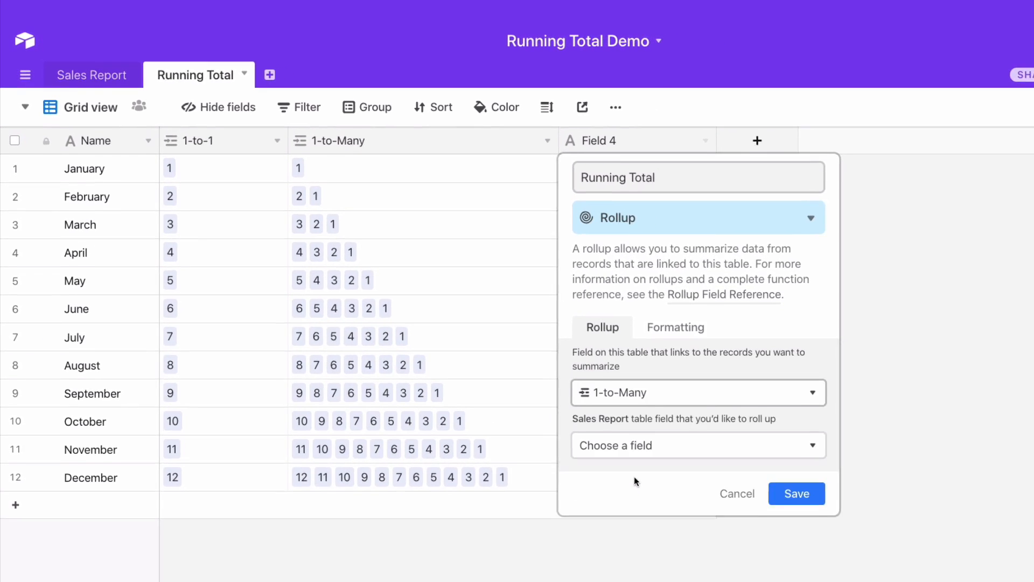
click(646, 447)
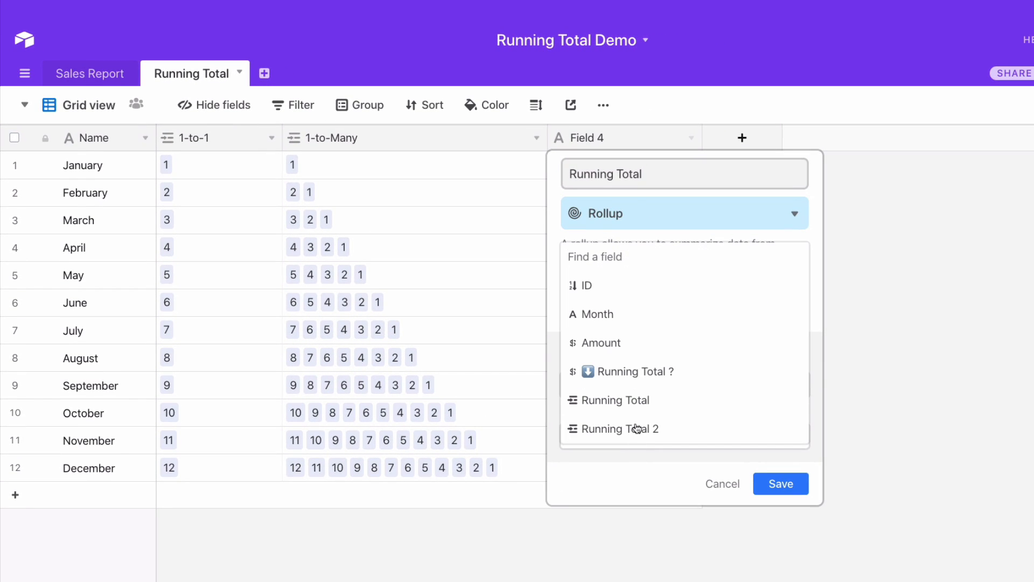
click(619, 349)
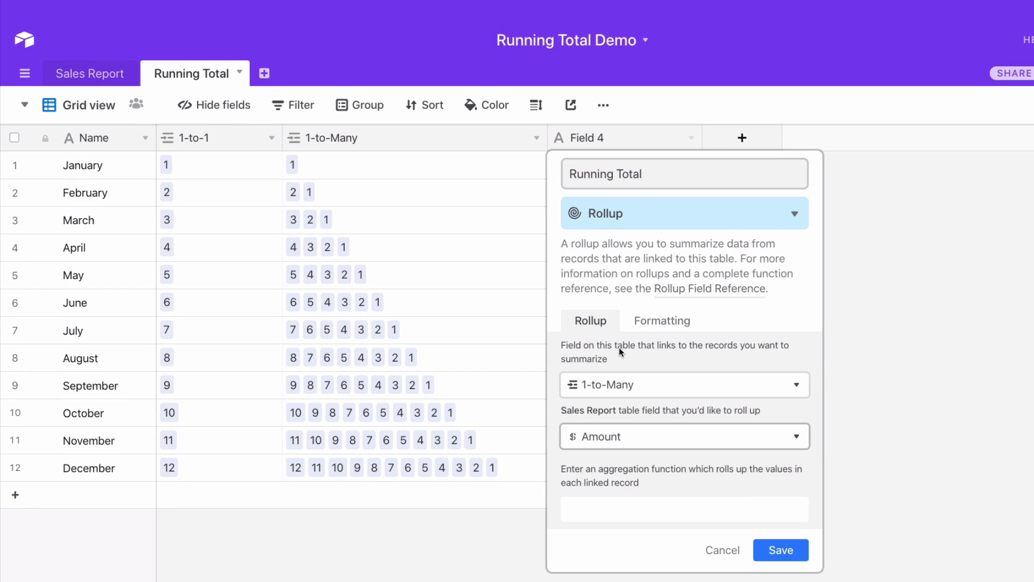
click(639, 516)
text(S)
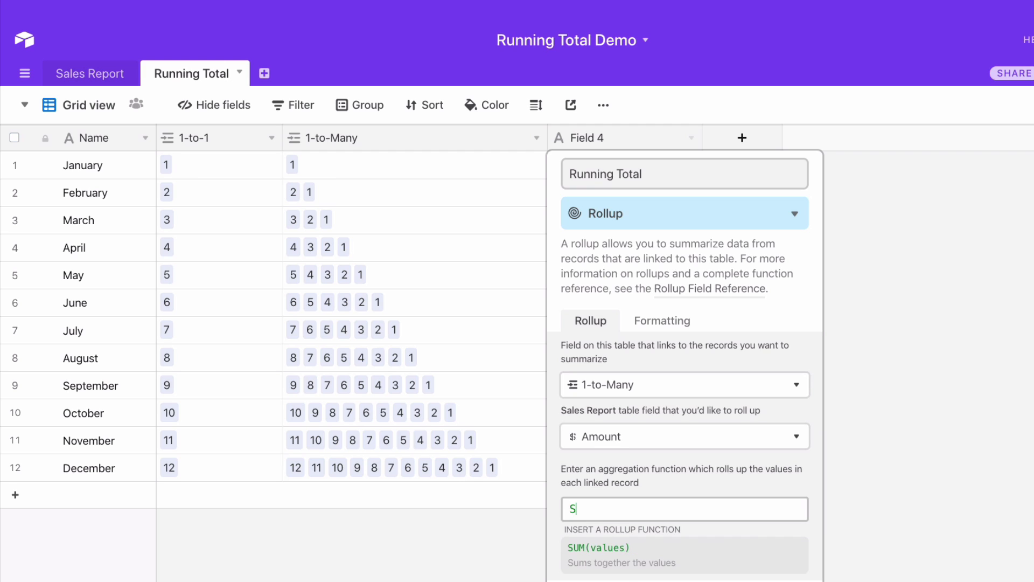
click(625, 569)
click(780, 551)
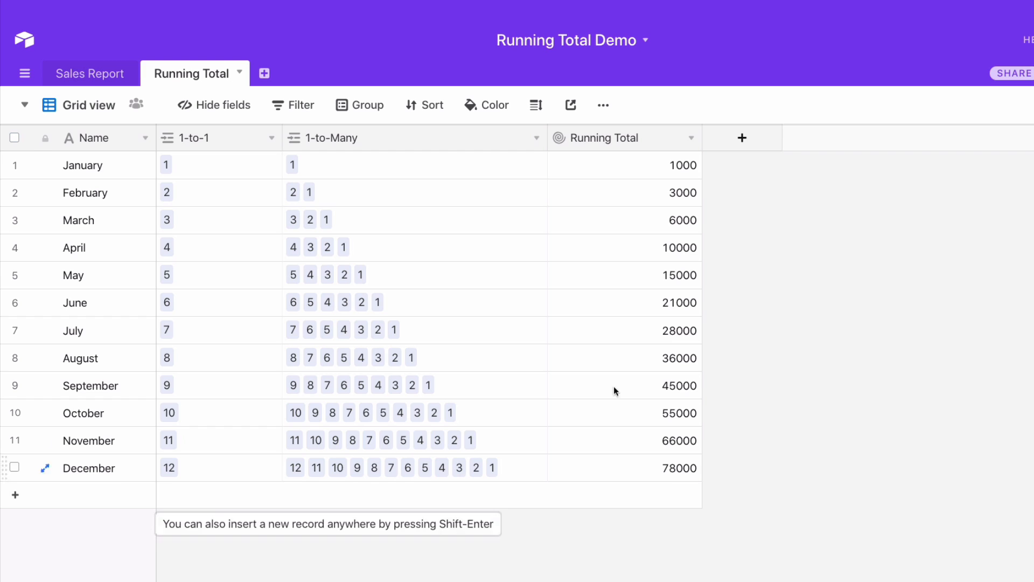
In Sales Report, widen the Running Total 2 field to inspect its links, and hide both the Running Total 2 and Running Total link fields
click(84, 78)
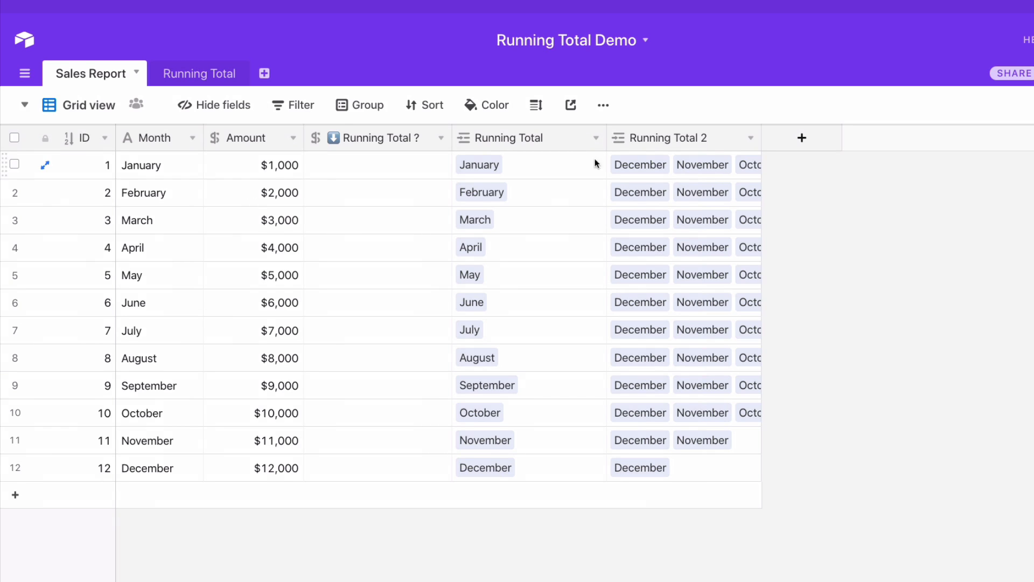
drag(761, 138, 951, 139)
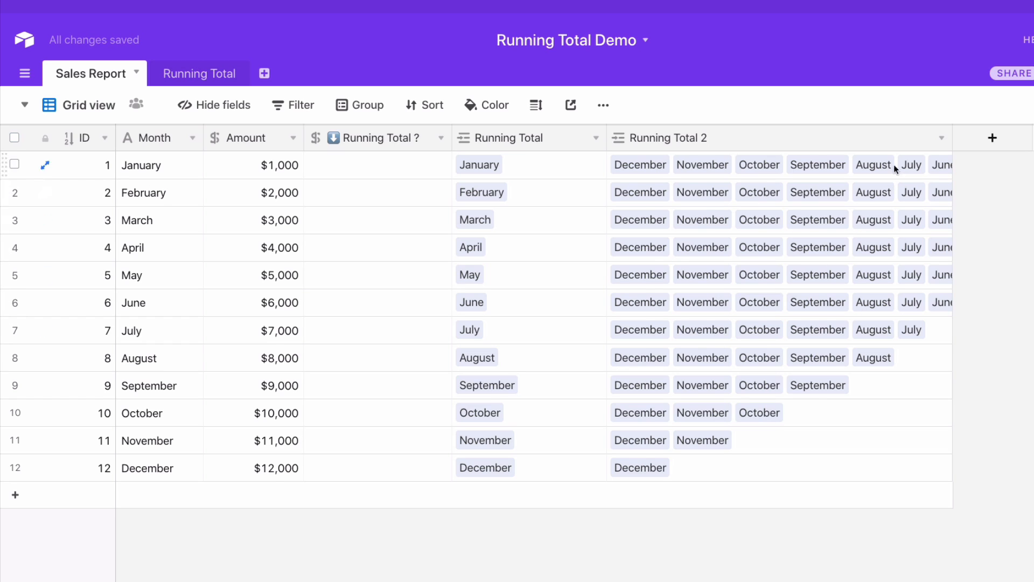
click(941, 138)
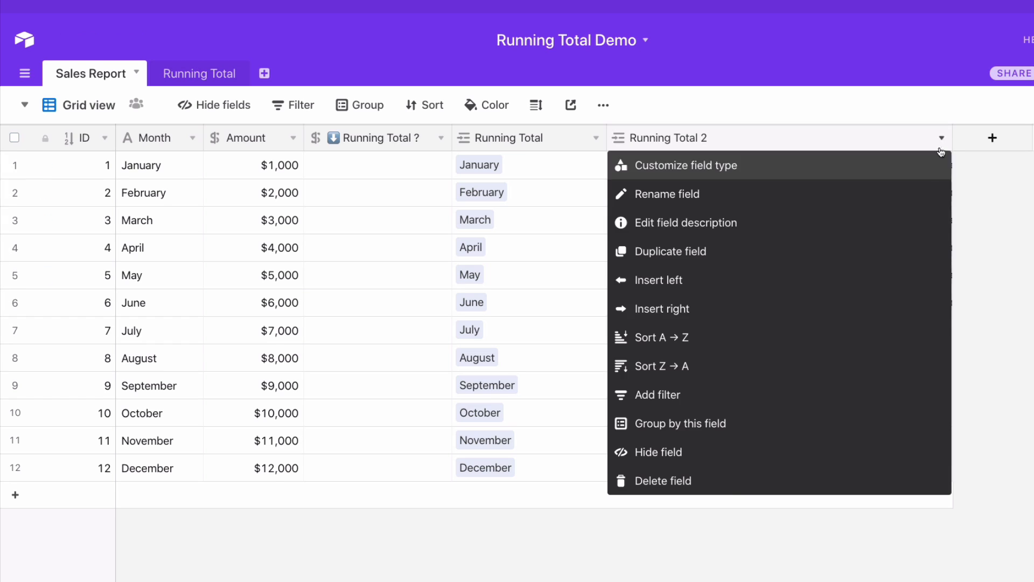
click(660, 461)
click(595, 138)
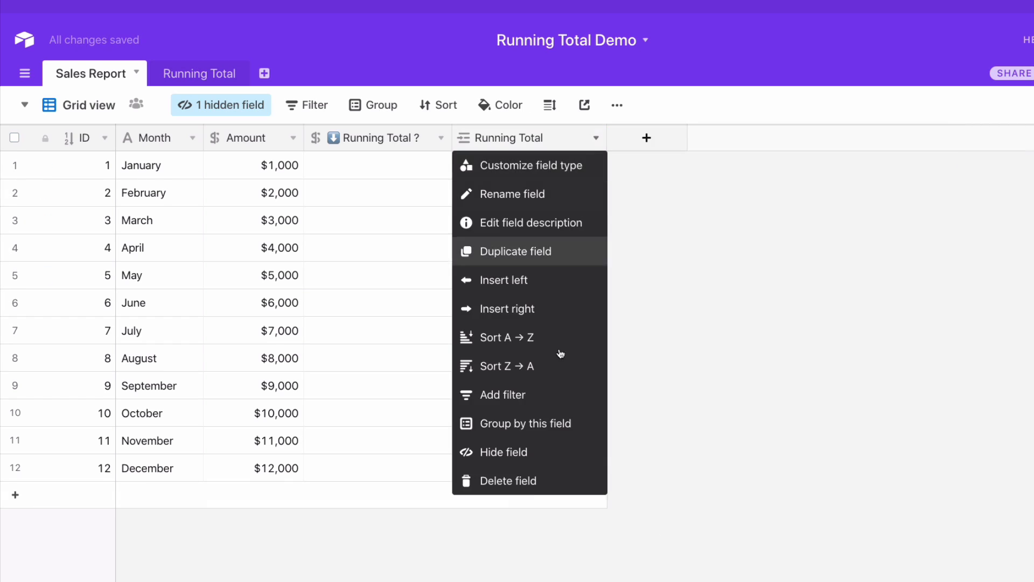
click(518, 455)
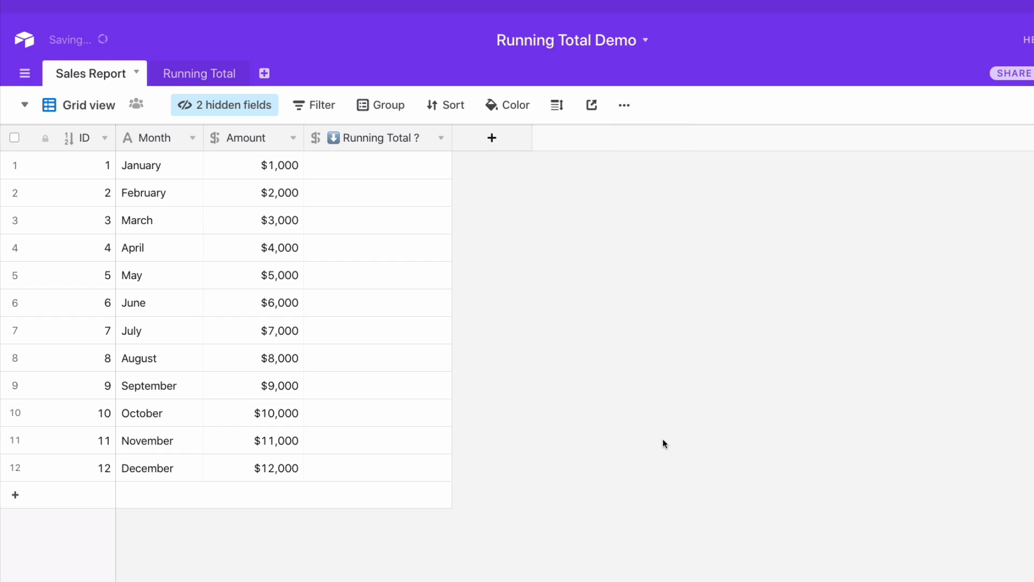
Change the Running Total ? field in Sales Report from Currency to the Lookup field type
click(441, 138)
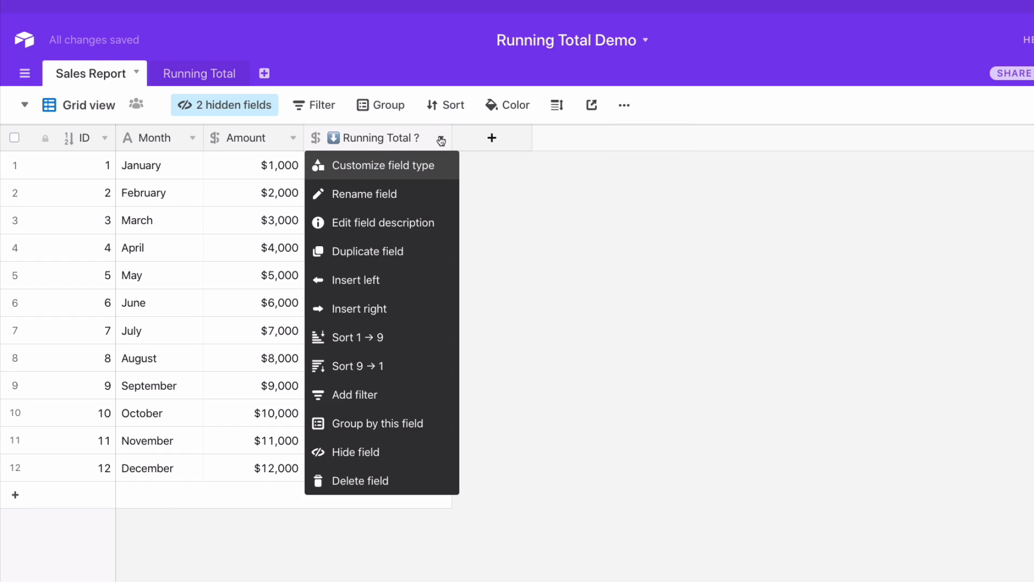
click(371, 168)
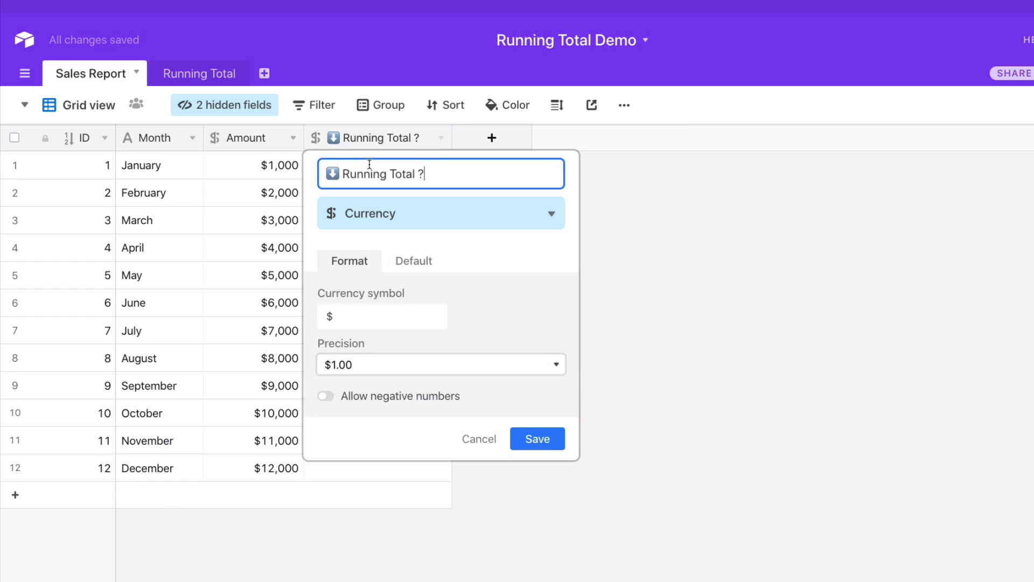
click(405, 225)
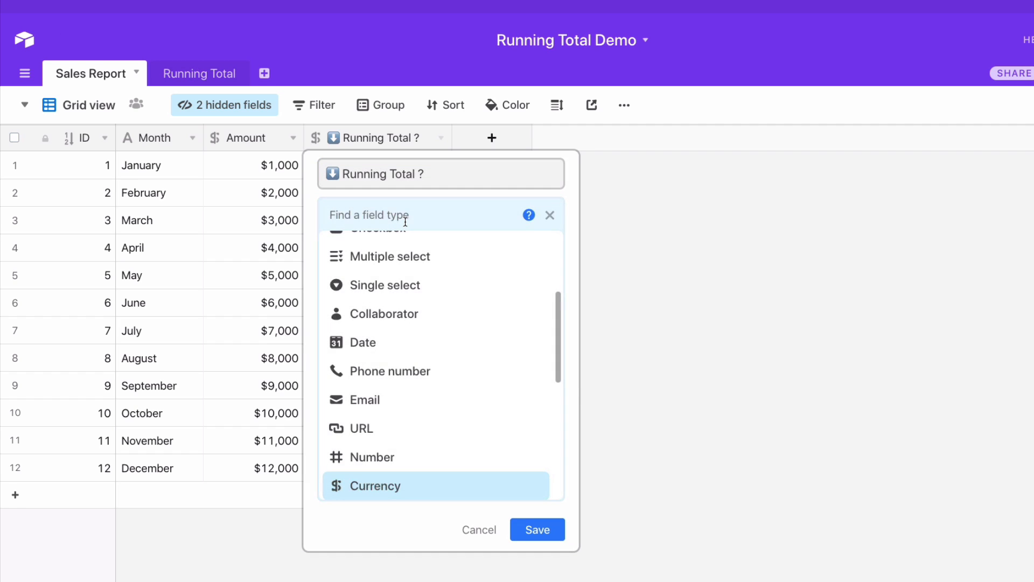
text(loo)
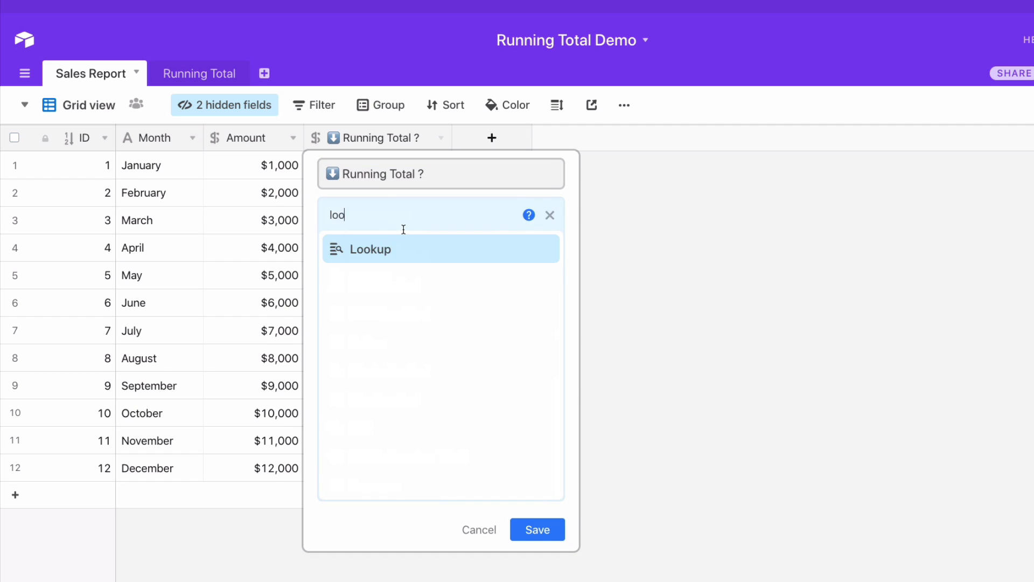
click(399, 251)
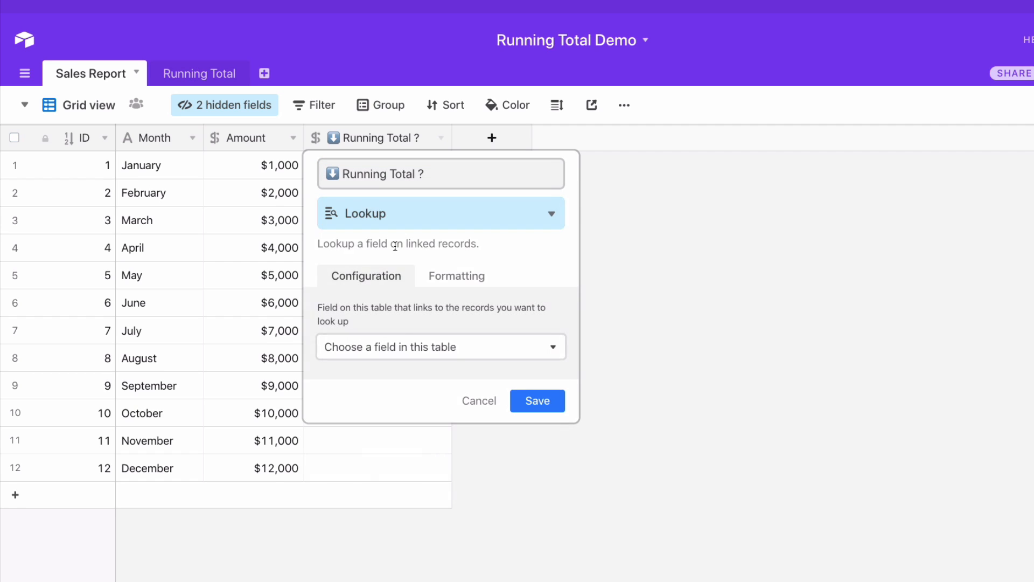
Set the lookup to use the Running Total link field and pull that table's Running Total field, and save it
click(399, 347)
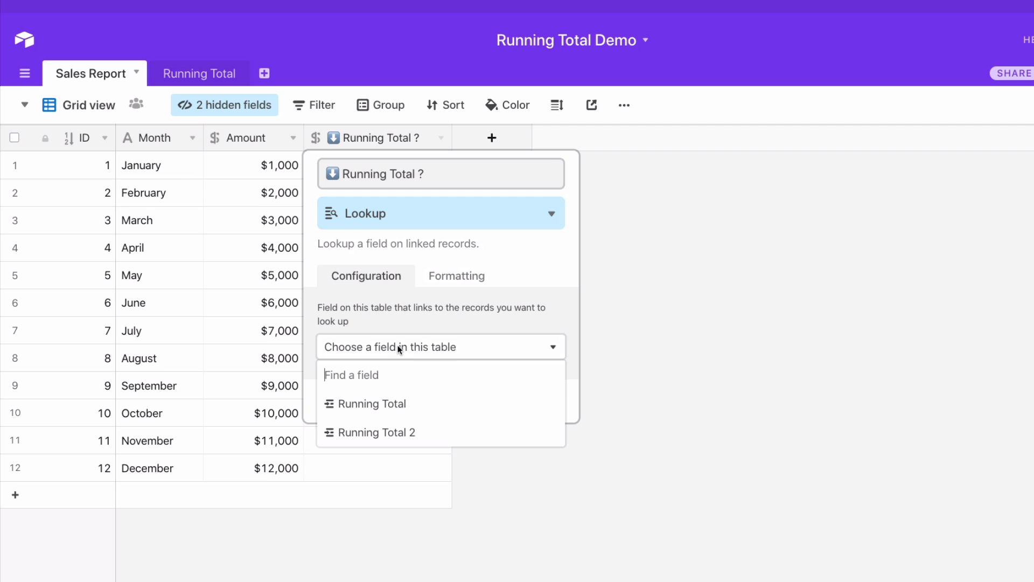
click(381, 405)
click(393, 400)
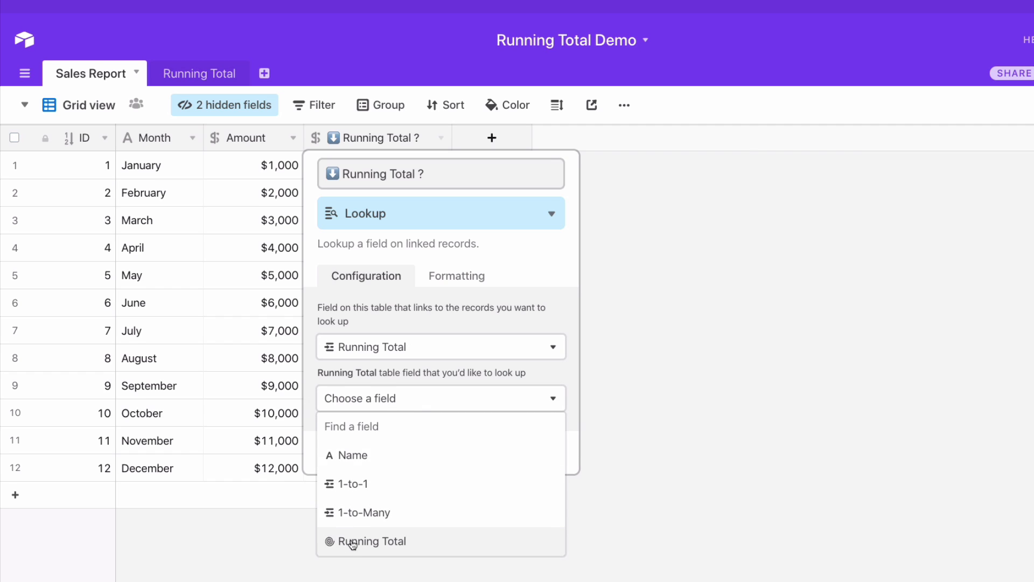
click(381, 542)
click(538, 452)
double_click(452, 138)
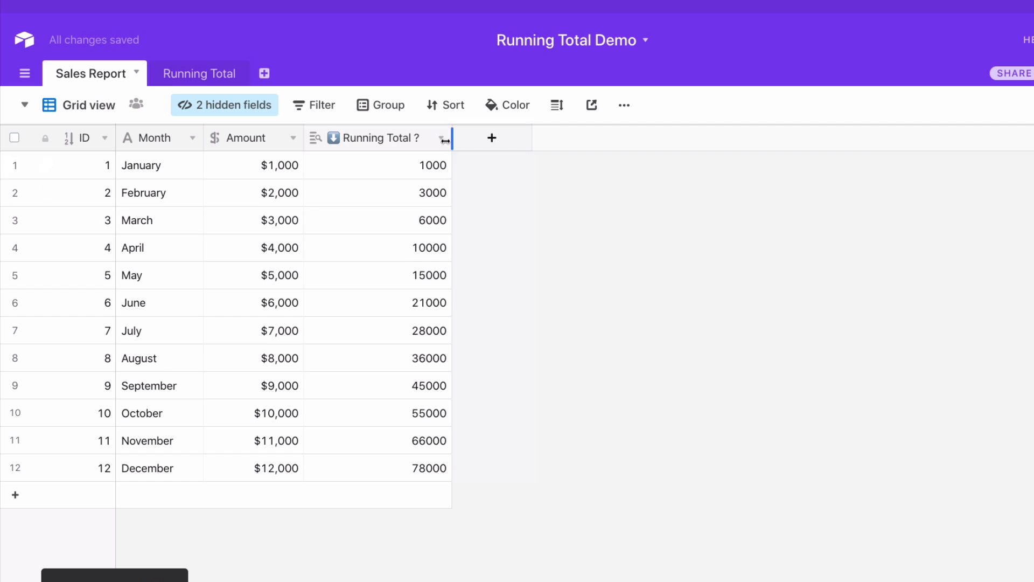
Format the Running Total ? lookup as Currency with whole-dollar precision, and save the field
click(441, 138)
click(410, 165)
click(460, 282)
click(433, 336)
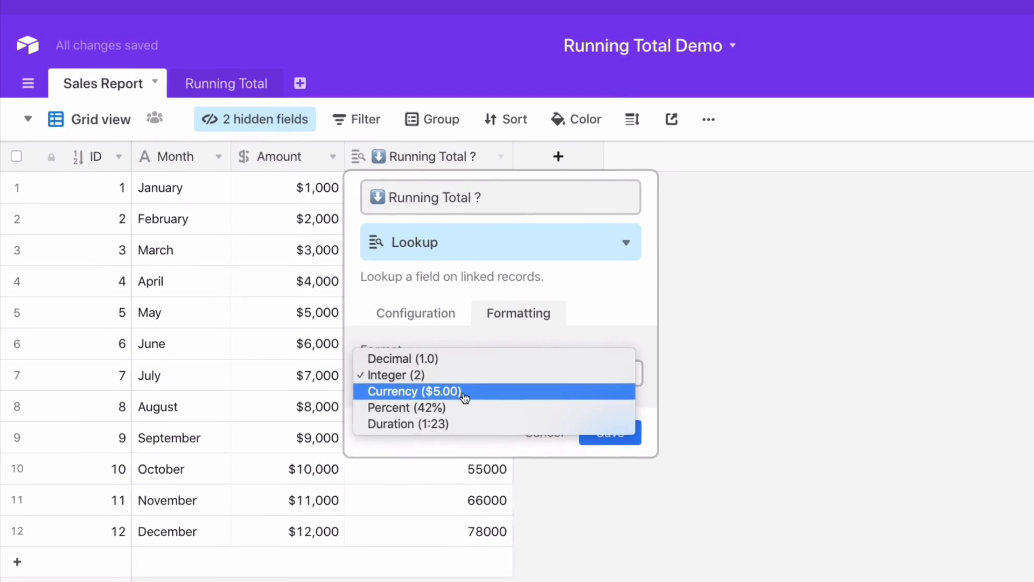
click(463, 392)
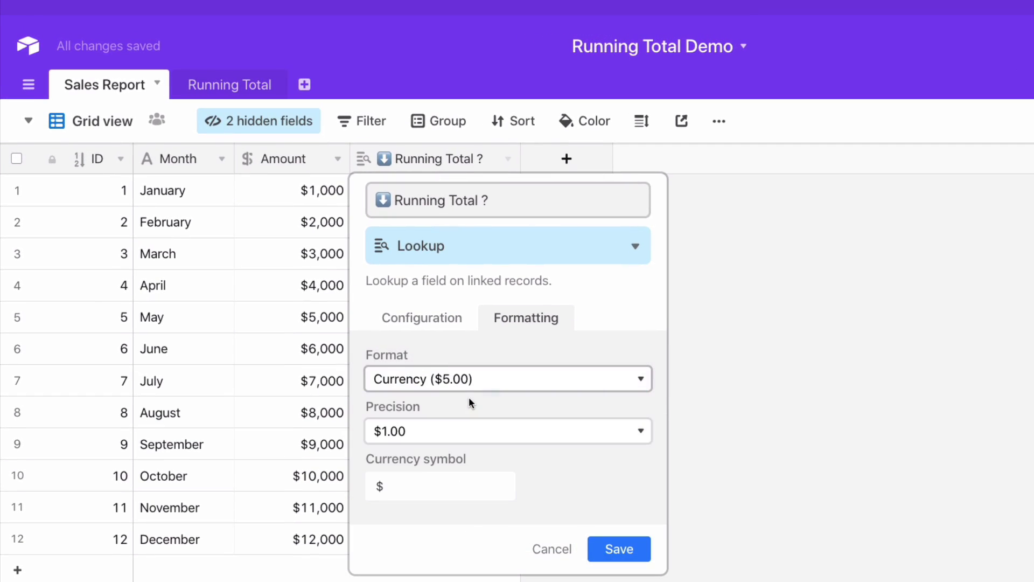
click(471, 423)
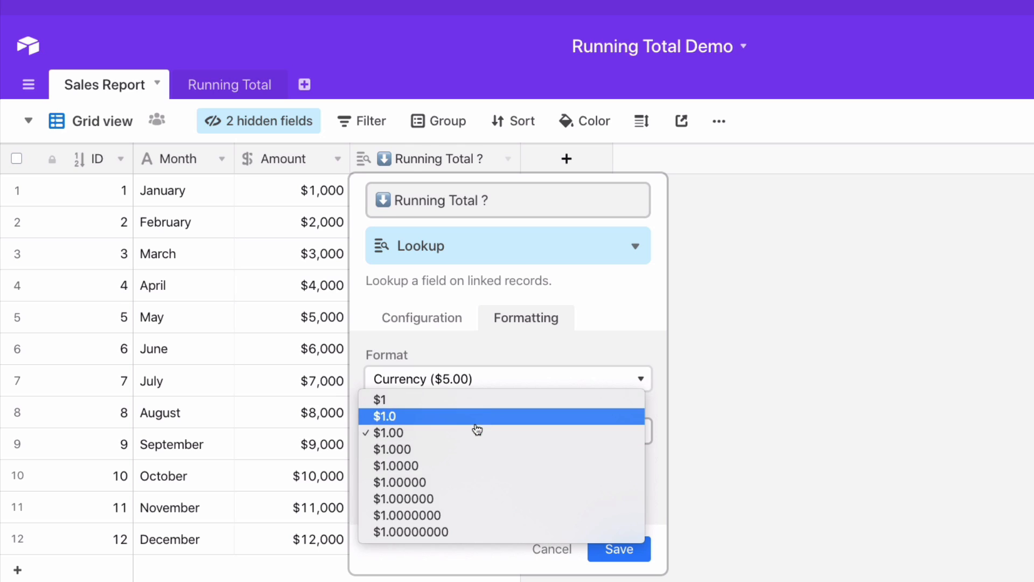
click(478, 400)
click(621, 557)
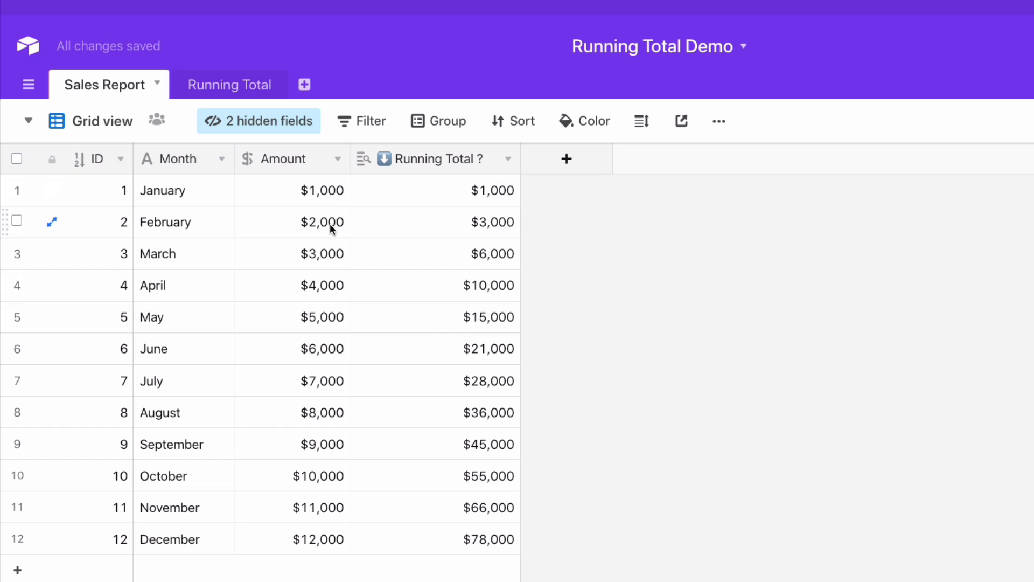
Change May's Amount to $500,000 to test the running total
click(334, 317)
click(334, 317)
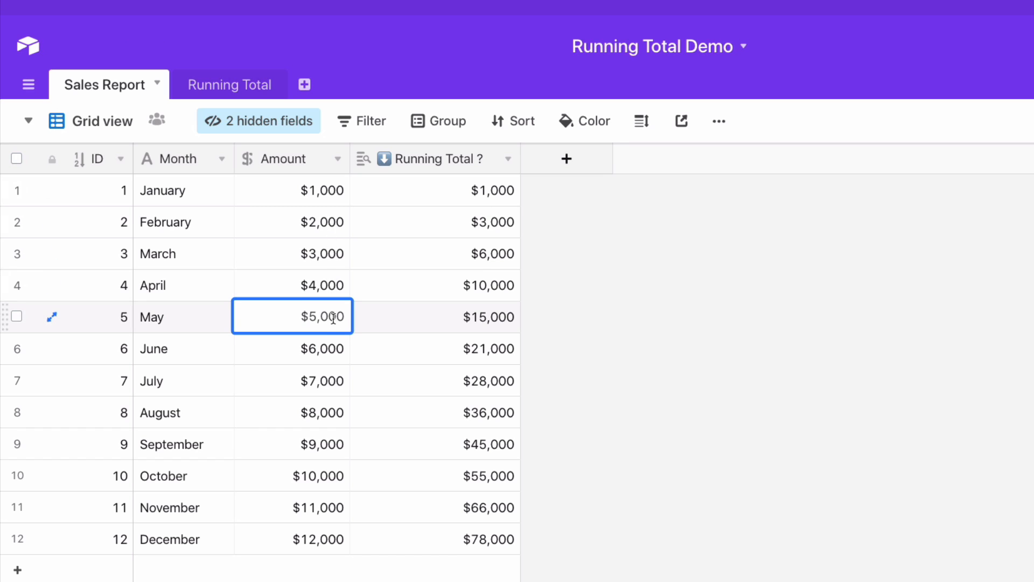
text(00)
key(Return)
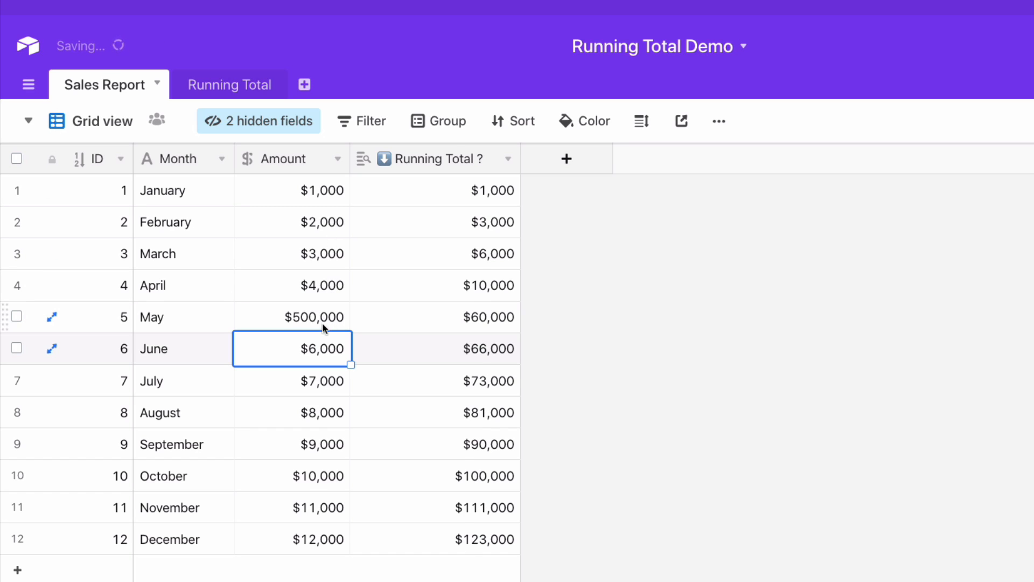
click(612, 298)
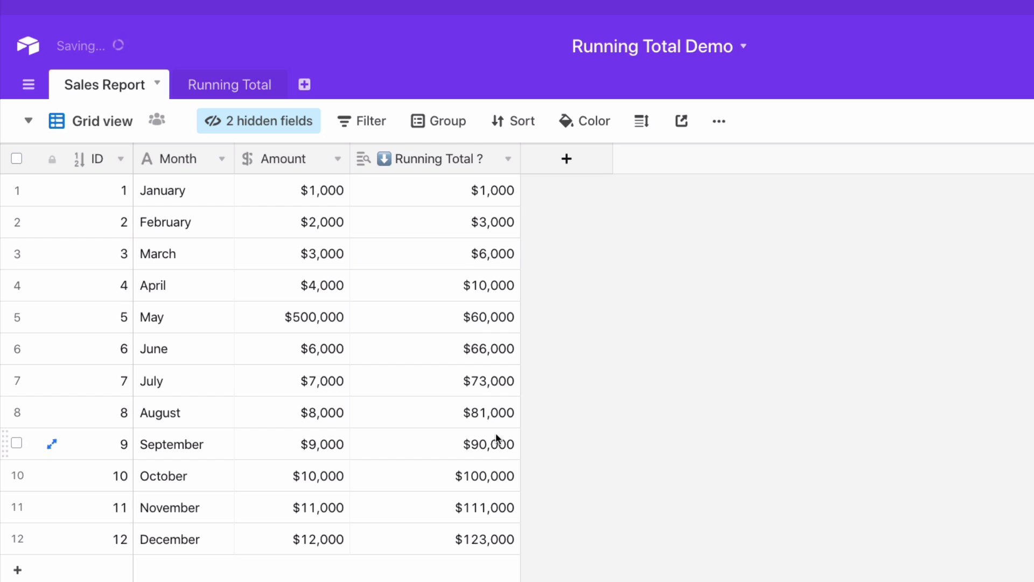